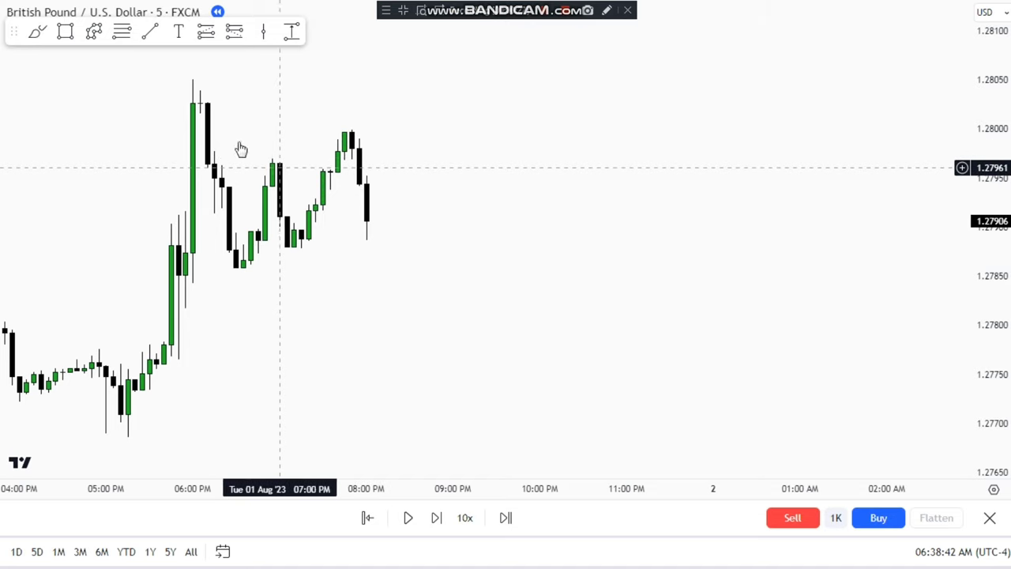
left_click(180, 33)
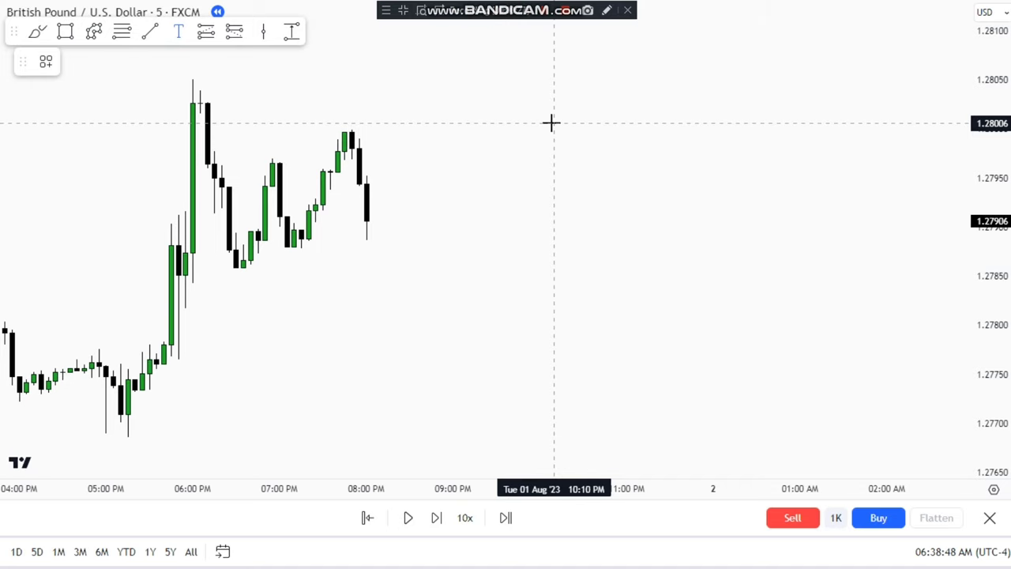
left_click(552, 122)
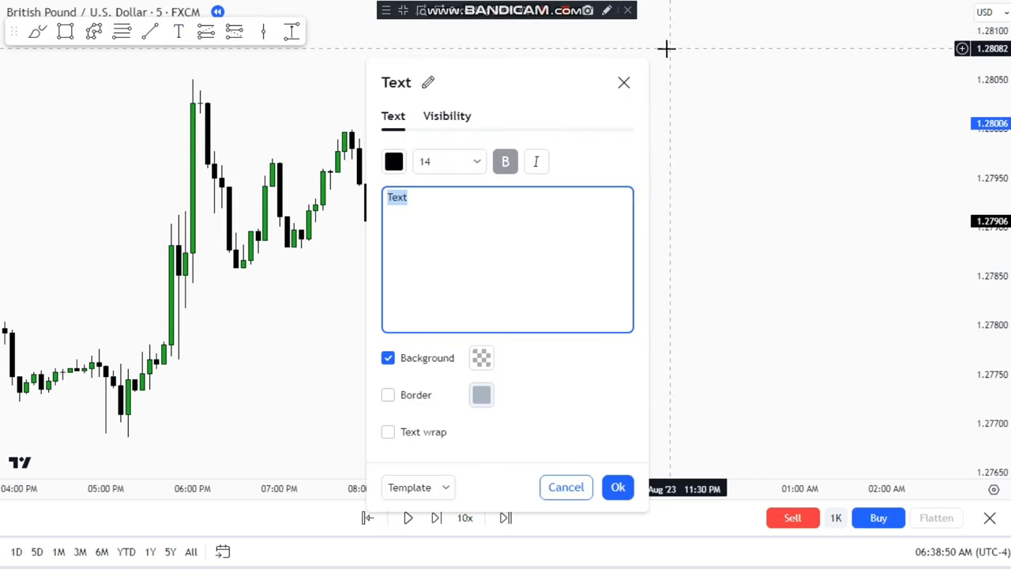
left_click(624, 82)
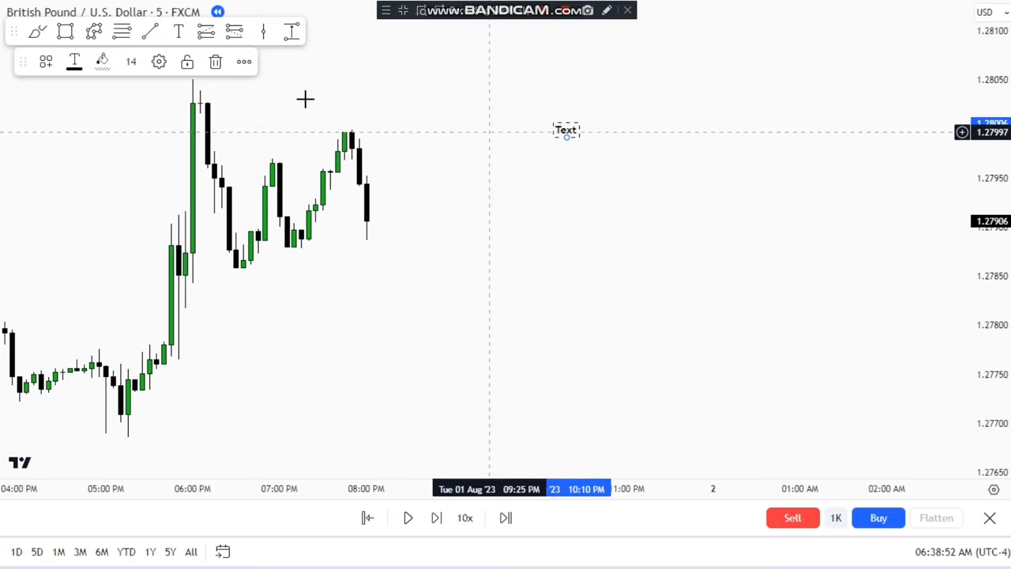
left_click(215, 62)
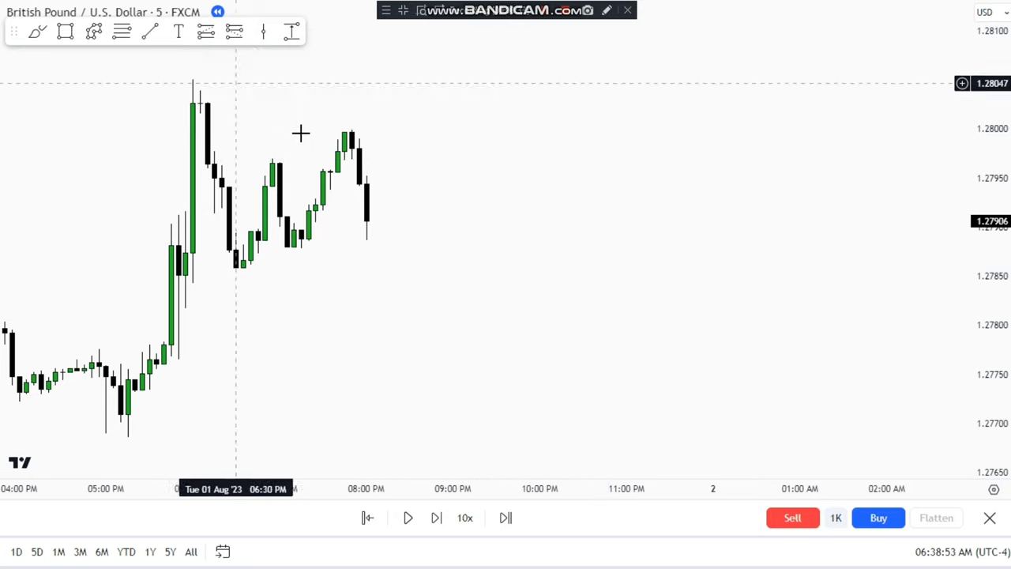
Step: Check the timezone in the chart's symbol settings
double_click(361, 158)
scroll(640, 392, "down", 2)
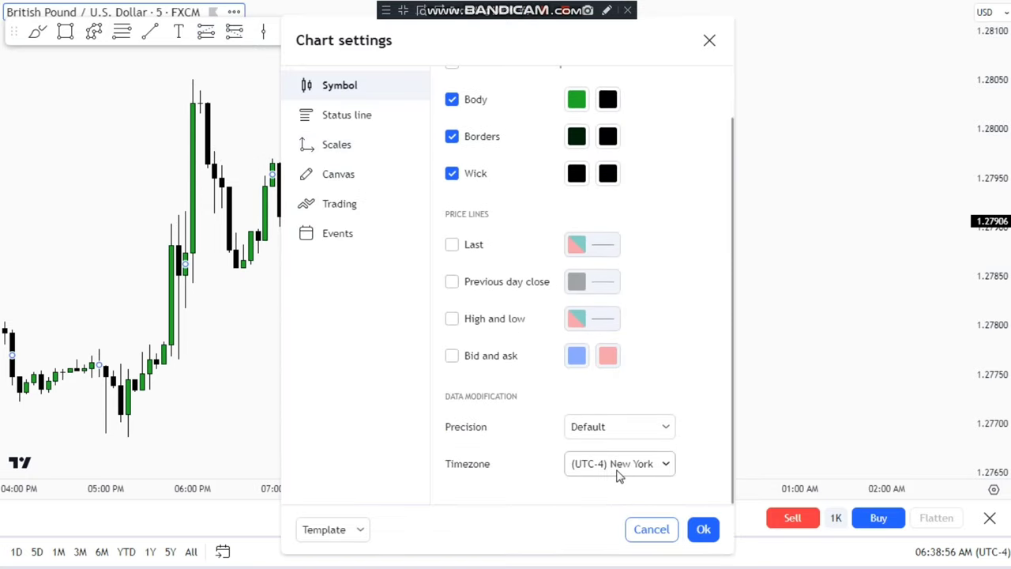
left_click(703, 529)
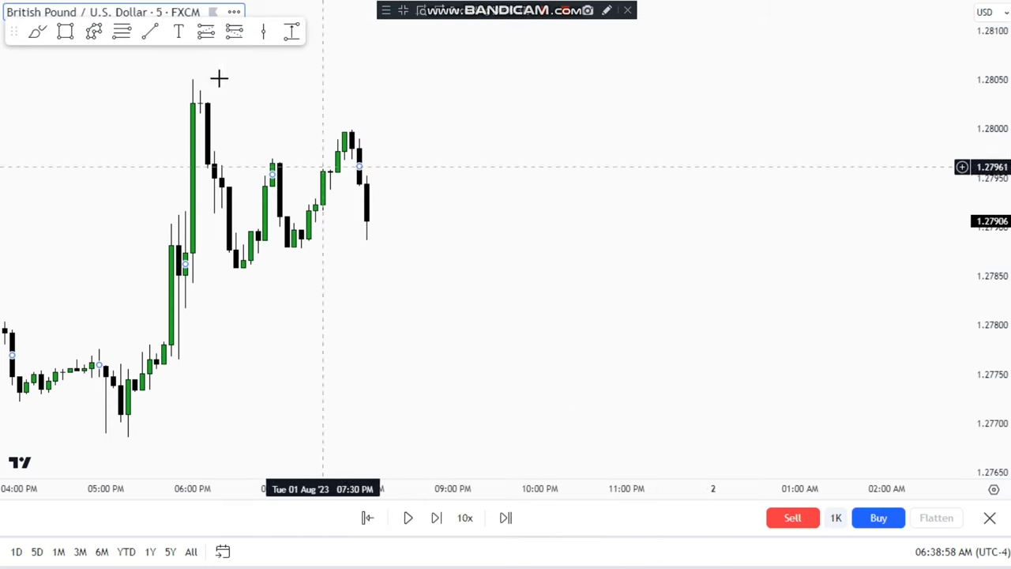
Step: Add a three-line chart note reading "asian kz 8pm - 12am", "london kz 2 5 am", "ny kz 7 1o am" and shift it slightly up in the empty area
left_click(178, 33)
left_click(600, 112)
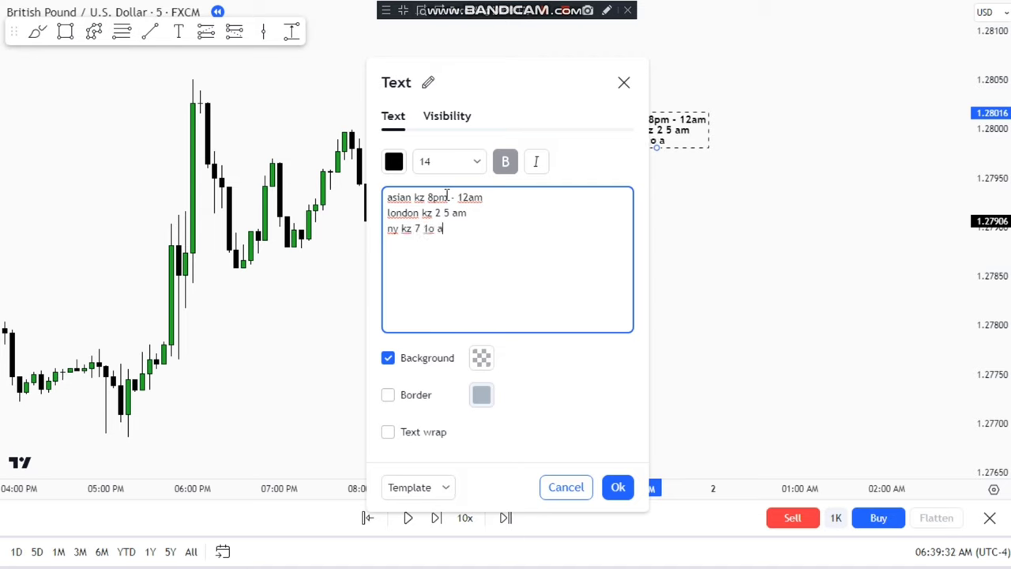
left_click(618, 486)
left_click(616, 487)
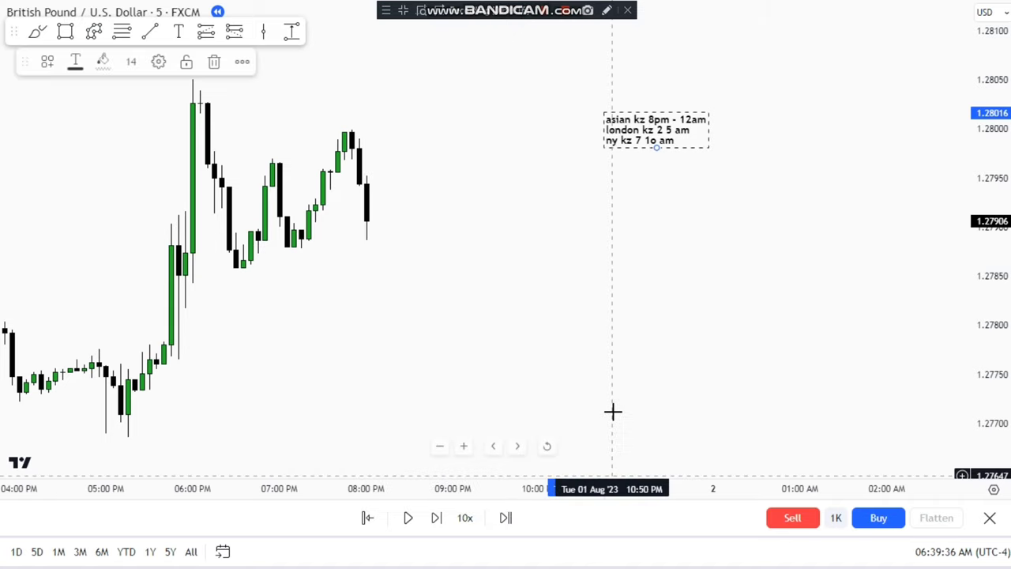
left_click_drag(639, 135, 666, 114)
left_click(682, 161)
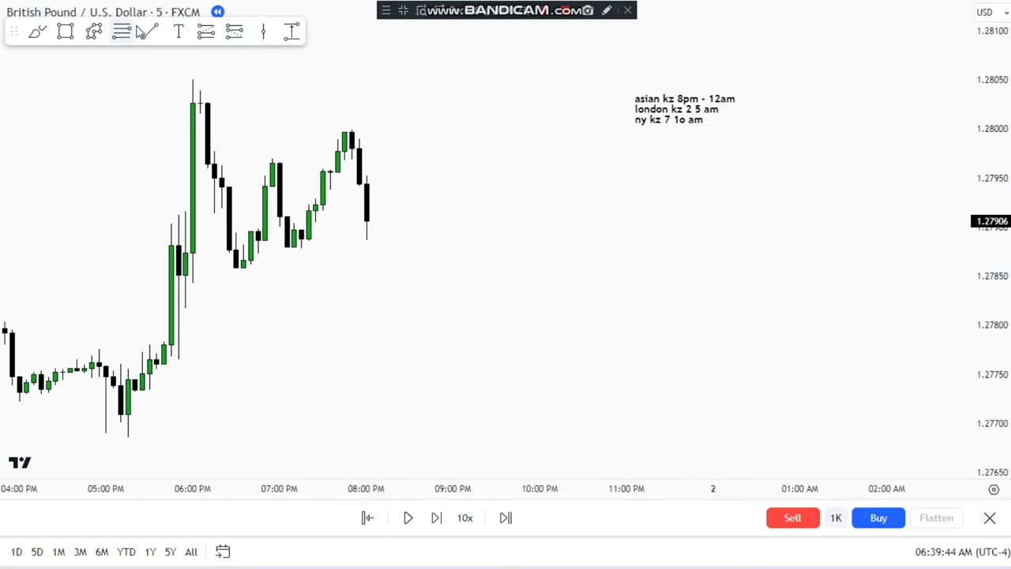
Step: Add a text note reading "is a fake move of 30 pips" below the session times note
left_click(180, 31)
left_click(639, 161)
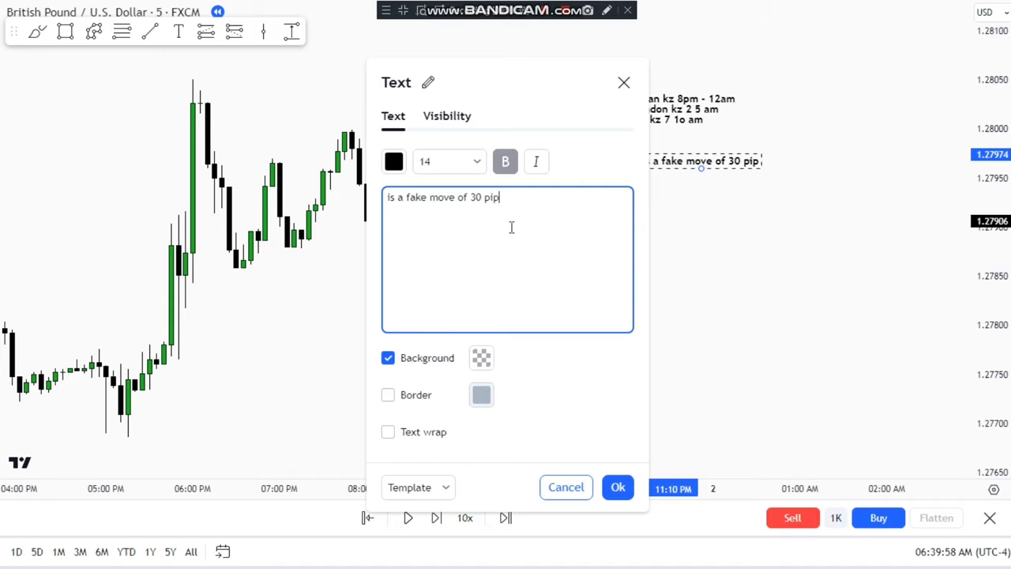
left_click(614, 486)
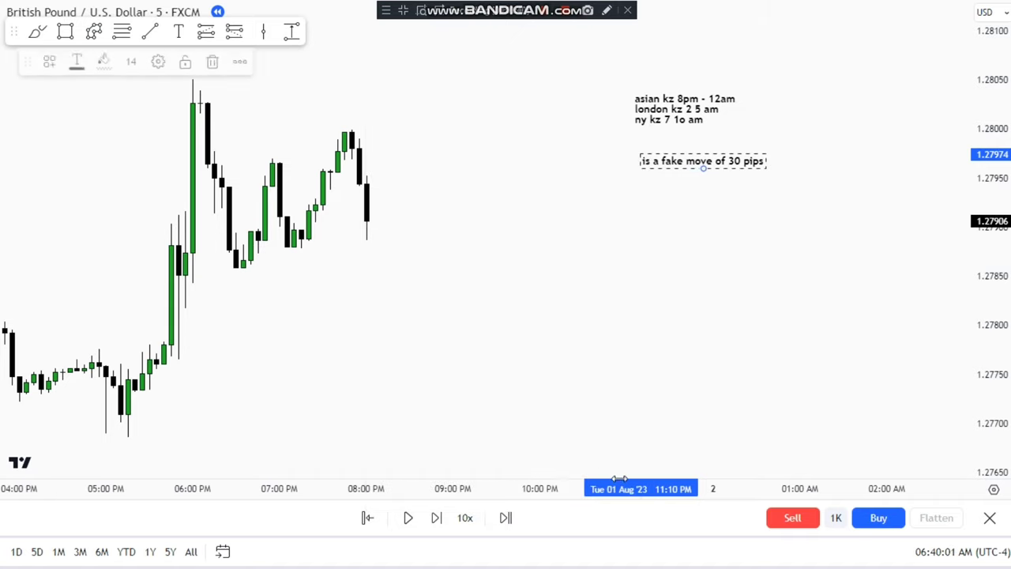
Step: Brush a freehand rise-and-drop price curve below the notes and delete it
left_click(41, 33)
mouse_move(688, 278)
left_mouse_down()
mouse_move(712, 259)
mouse_move(727, 223)
mouse_move(738, 223)
mouse_move(741, 317)
left_mouse_up()
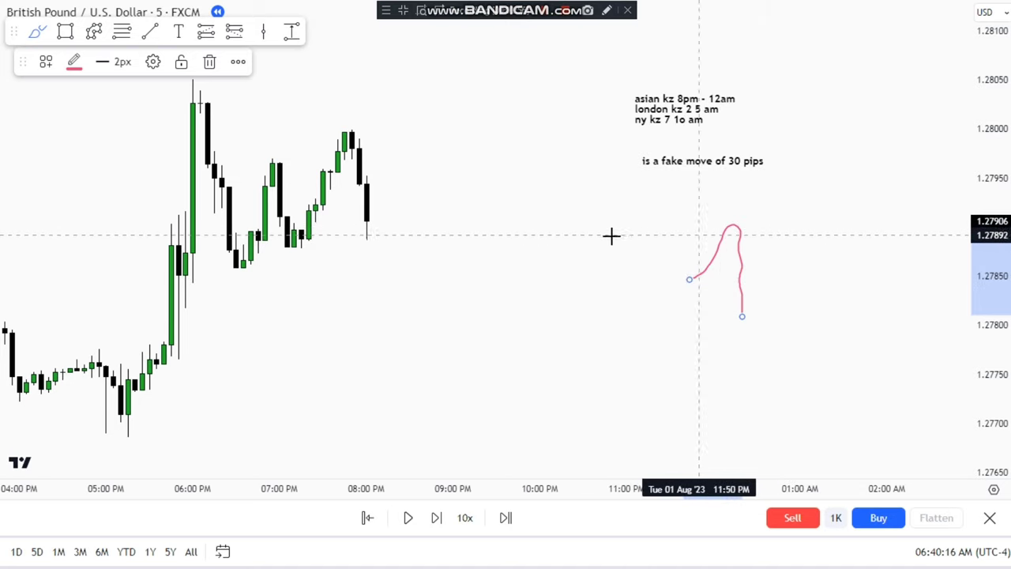
left_click(209, 61)
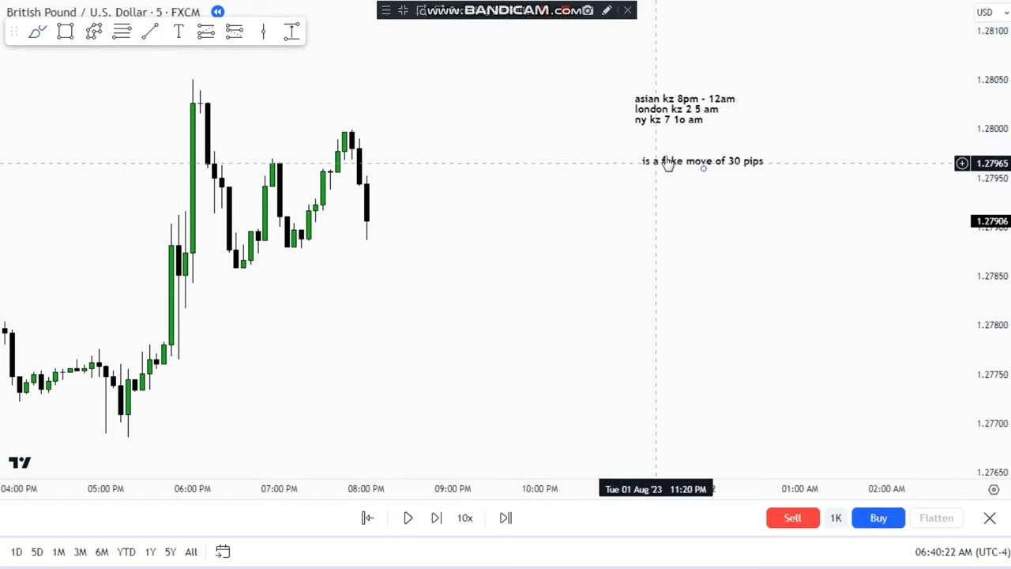
Step: Remove all drawings from the chart
right_click(499, 92)
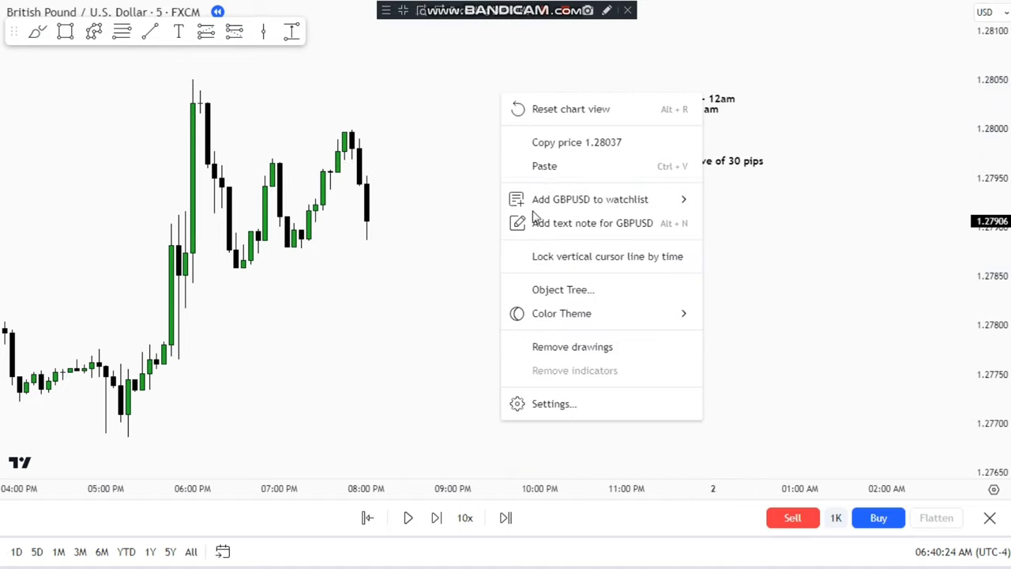
left_click(550, 348)
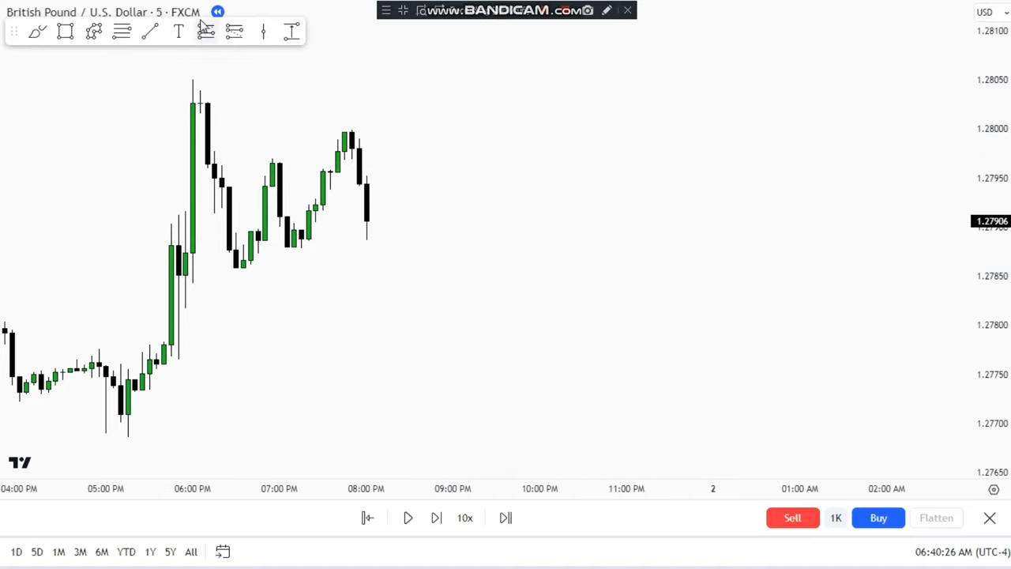
Step: Mark the Asian session with vertical lines at Tue 01 Aug 08:00 PM and Wed 02 Aug 12:00 AM
left_click(266, 33)
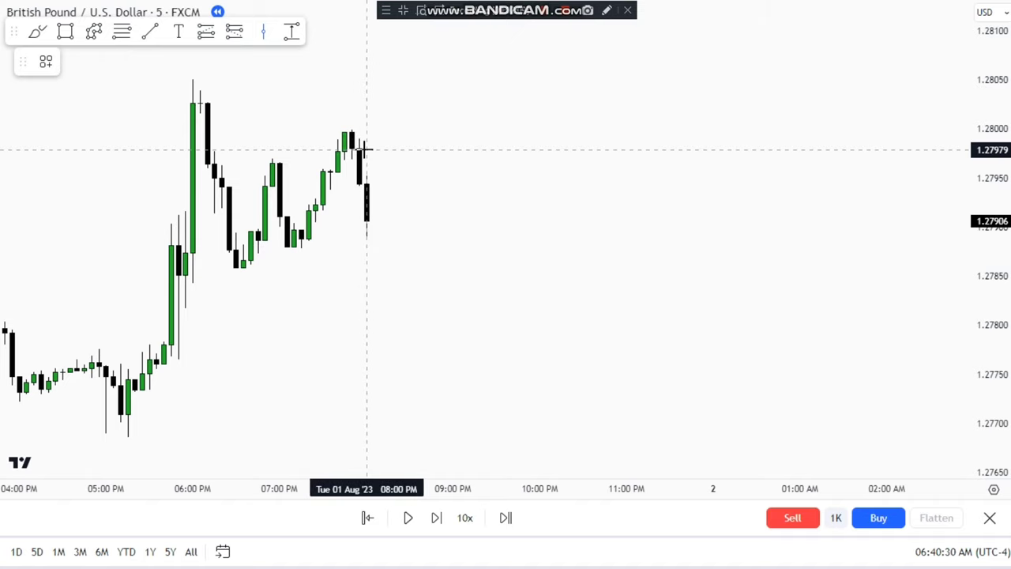
left_click(366, 149)
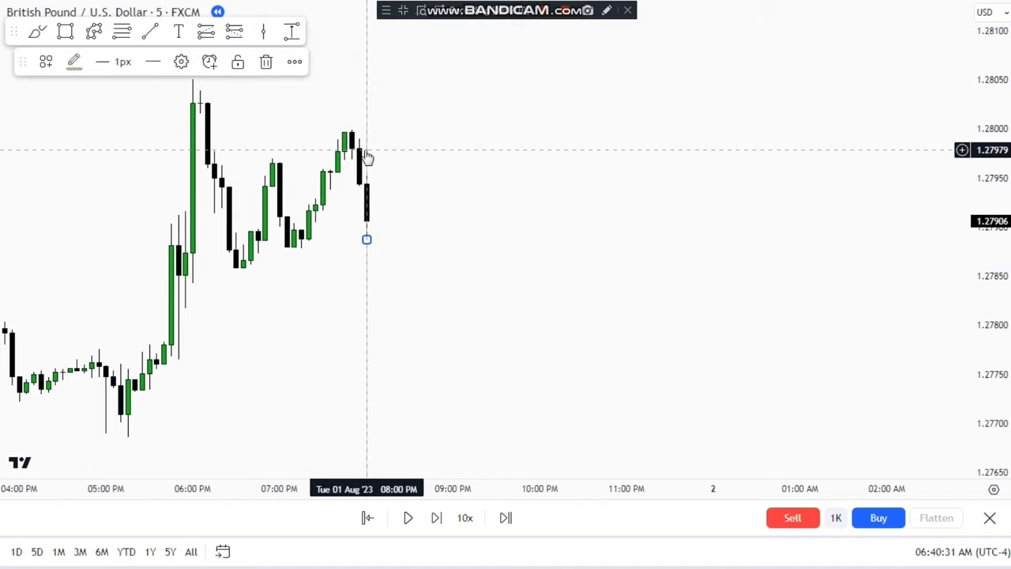
left_click(266, 35)
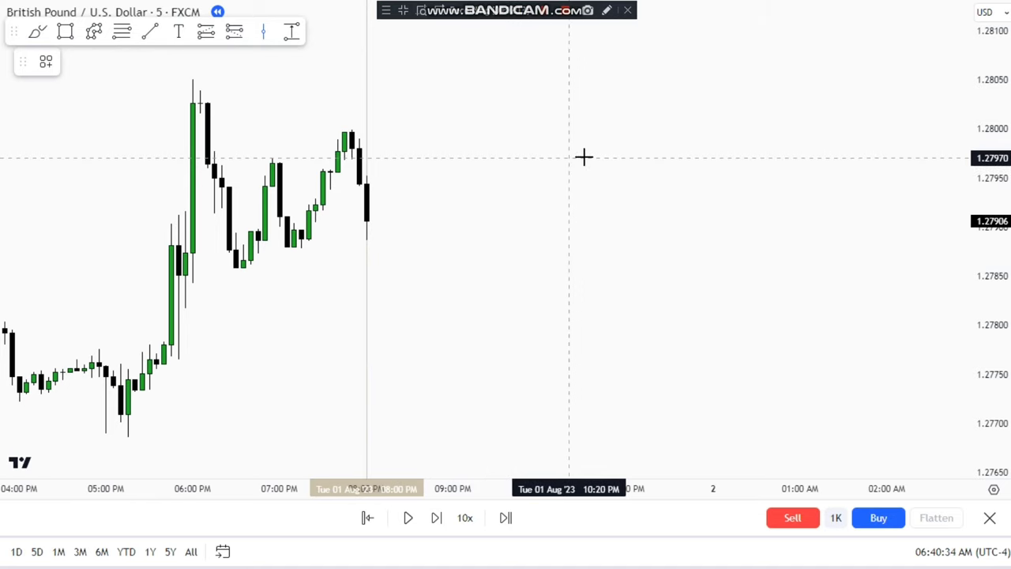
left_click(710, 159)
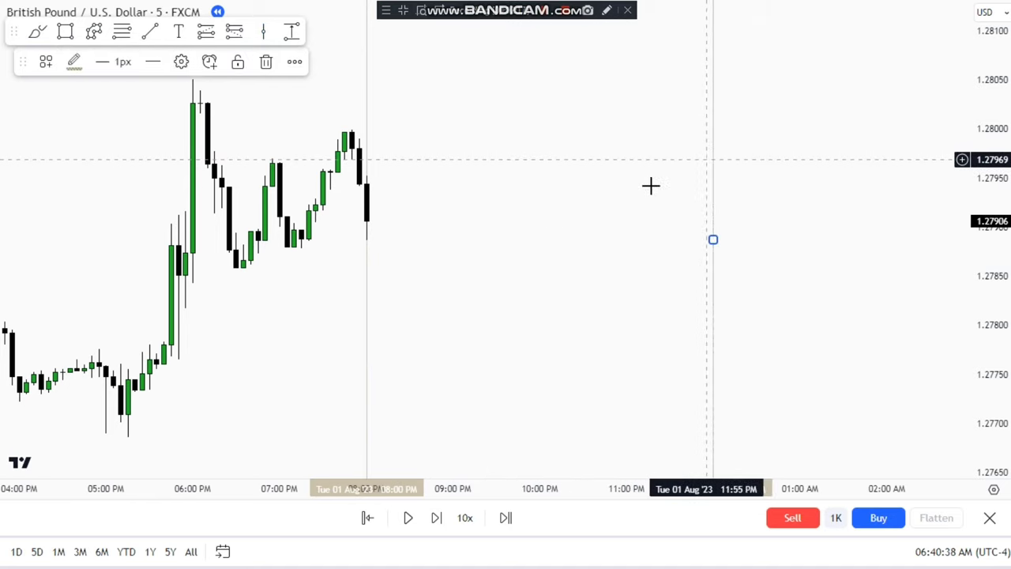
Step: Add a vertical line at Wed 02 Aug 05:00 AM to mark the end of the London session
left_click_drag(651, 186, 289, 144)
left_click(263, 34)
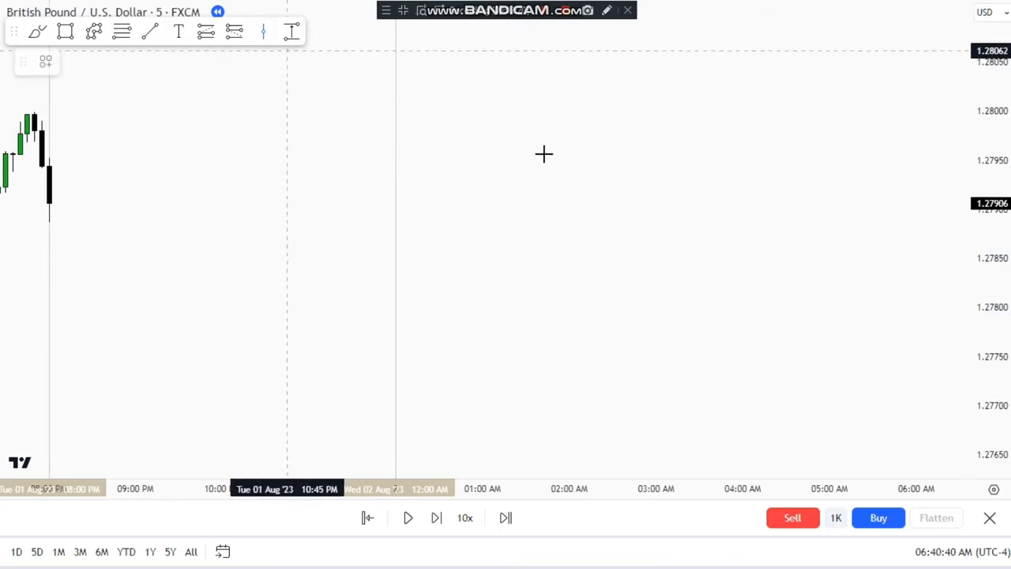
left_click(829, 181)
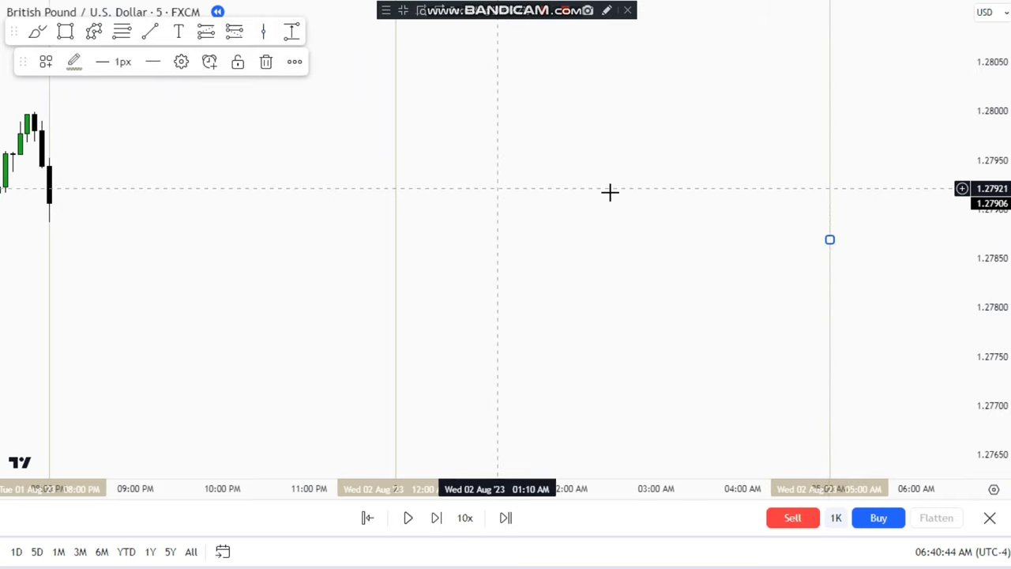
left_click_drag(504, 275, 467, 275)
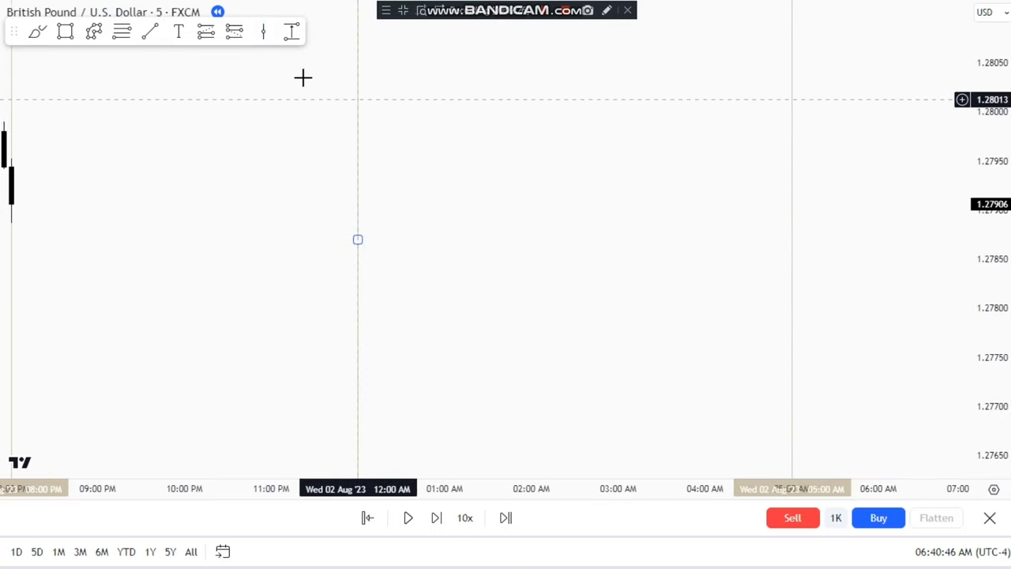
left_click(264, 32)
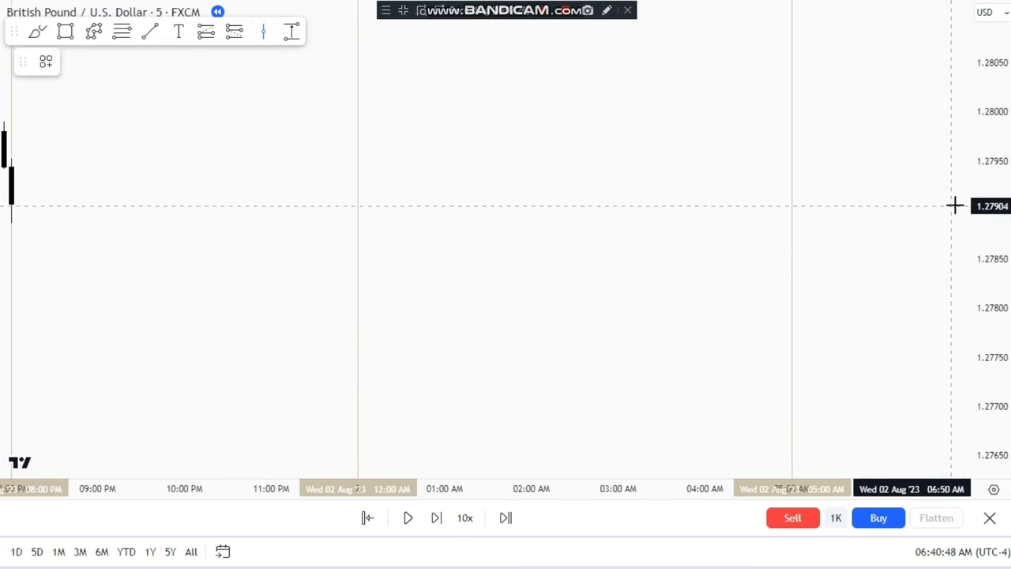
key("Escape")
Step: Replay the price bars from 08:00 PM until just past the 12:00 AM vertical line and pause the playback
left_click_drag(273, 225, 406, 221)
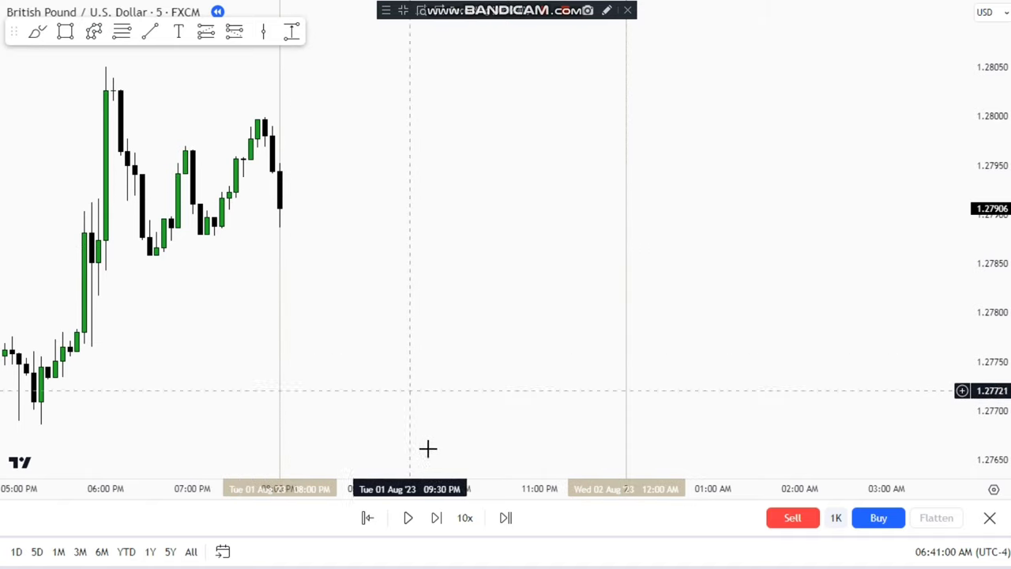
left_click(407, 518)
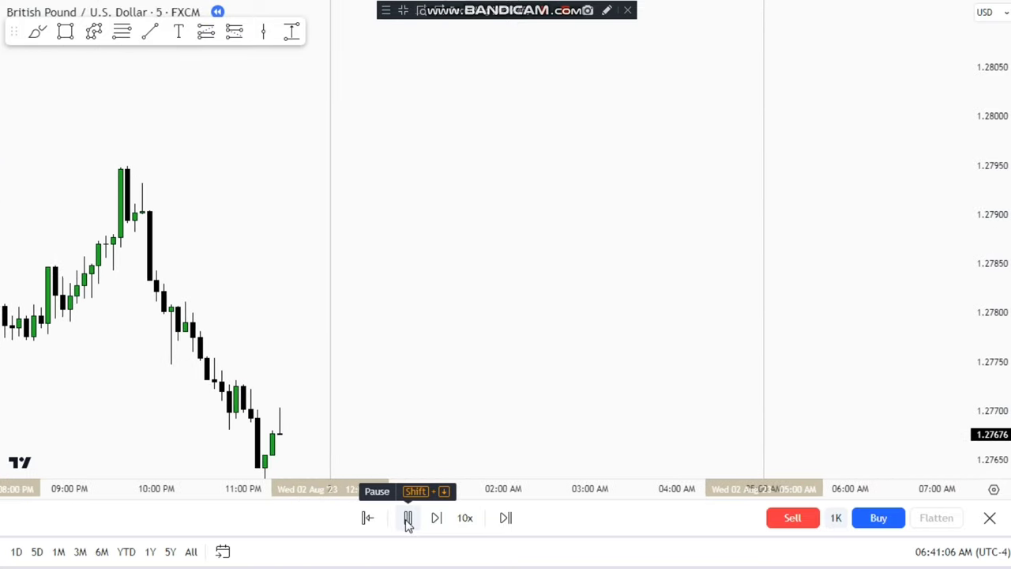
left_click(407, 518)
left_click_drag(438, 330, 564, 298)
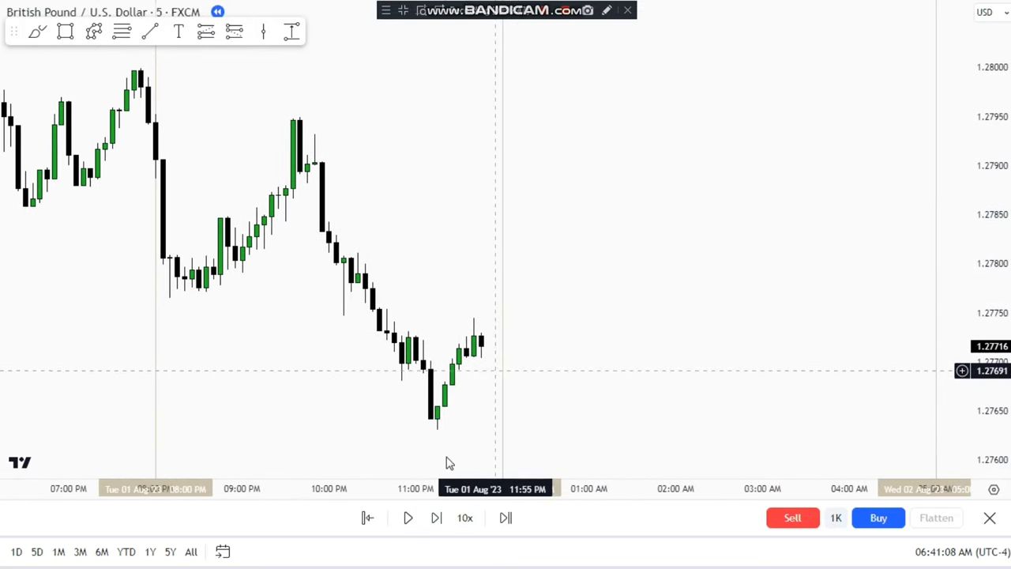
left_click(408, 517)
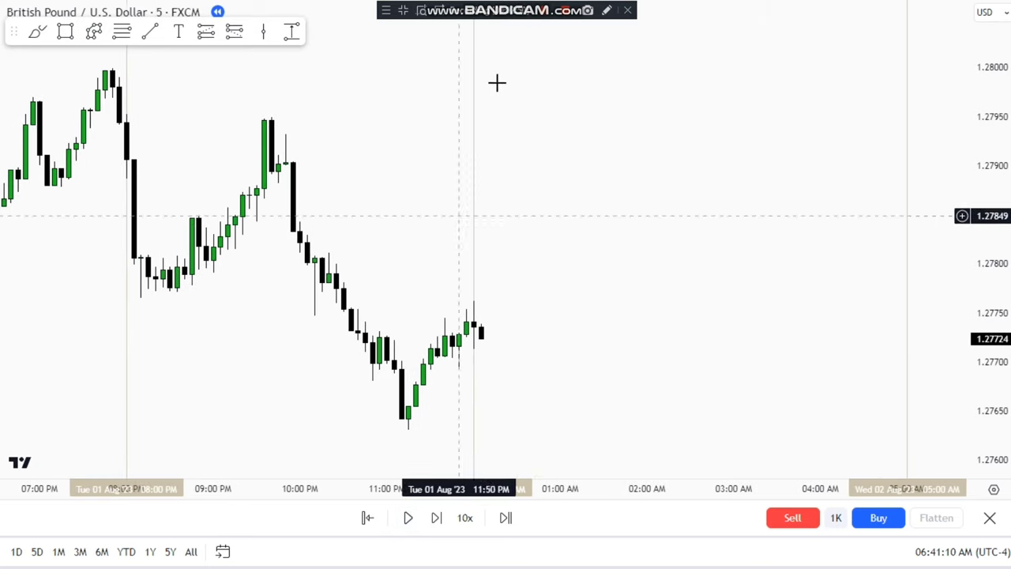
Step: Draw horizontal trend lines at the Asian session's high, about 1.27954, and low, about 1.27629, extending both past the 12:00 AM line
left_click(151, 32)
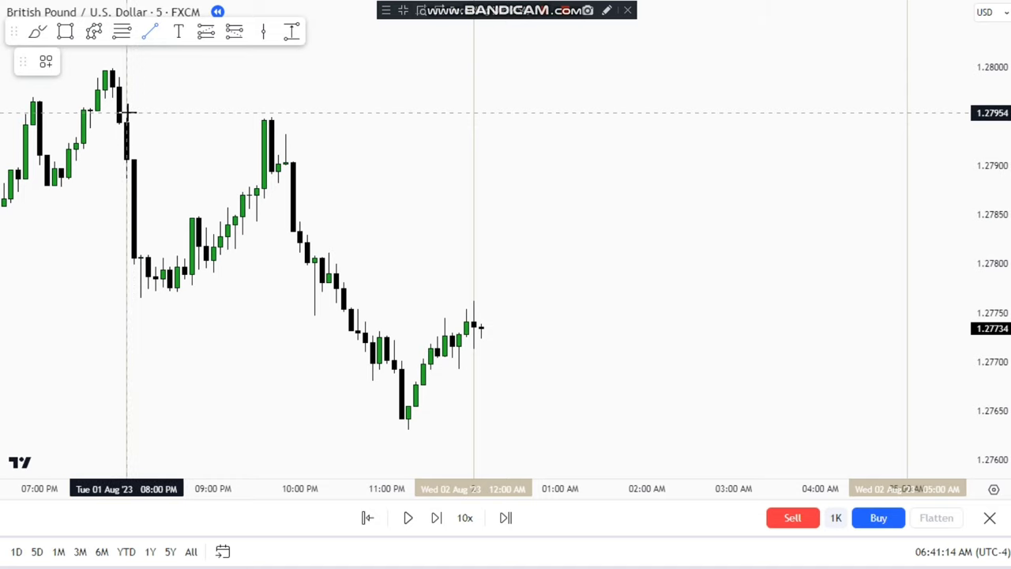
left_click(127, 113)
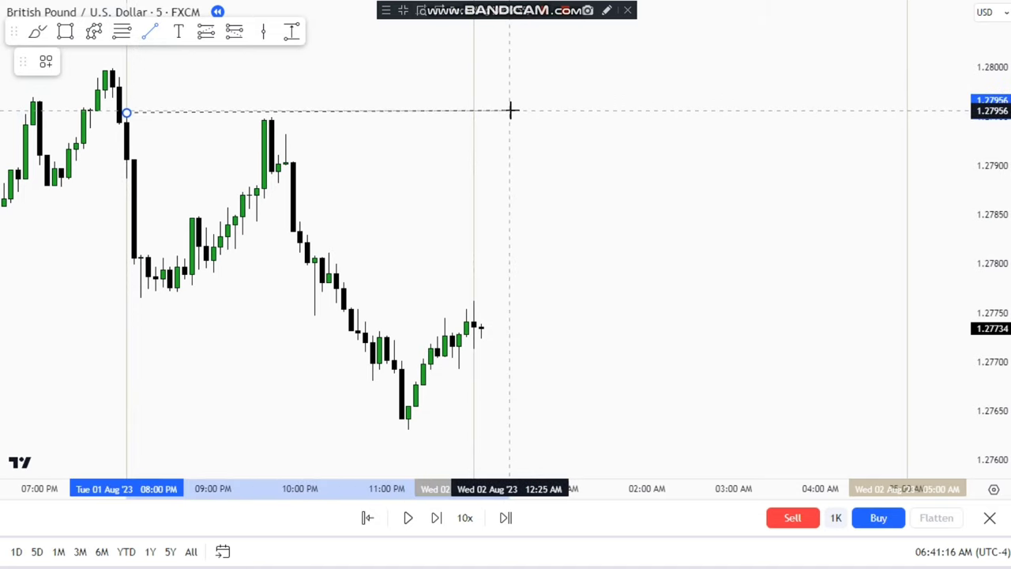
left_click(581, 113)
left_click(148, 34)
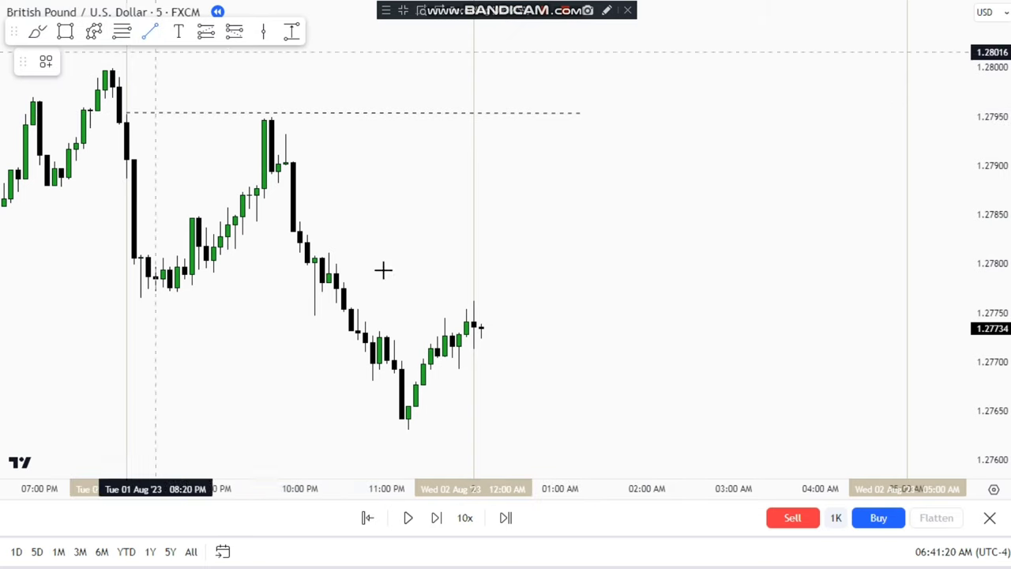
left_click(379, 430)
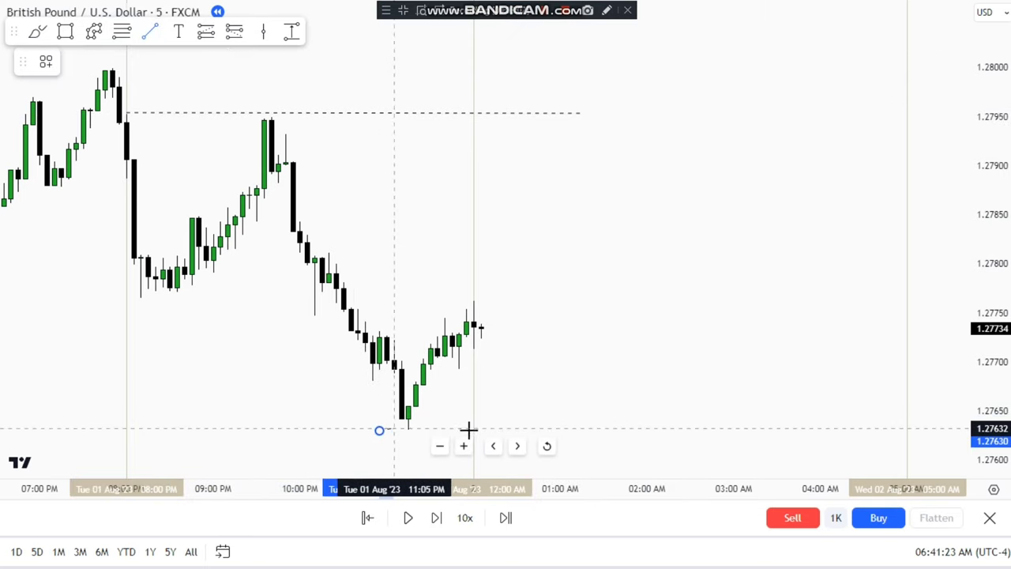
left_click(862, 430)
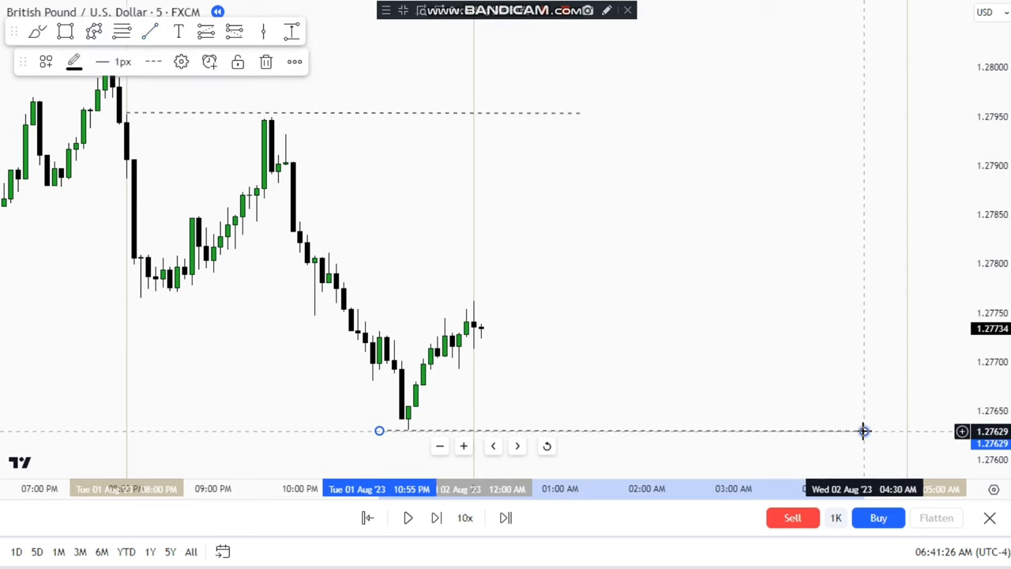
Step: Replay the price bars past 12:00 AM until about 02:35 AM, once price has dipped below the Asian low line, and pause the playback
left_click_drag(616, 352, 502, 306)
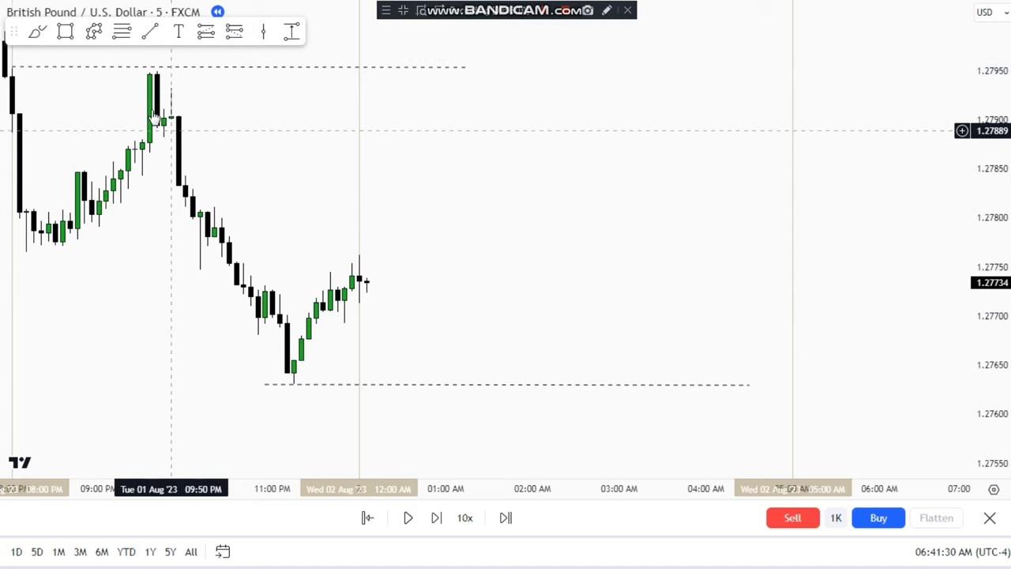
left_click_drag(461, 165, 495, 178)
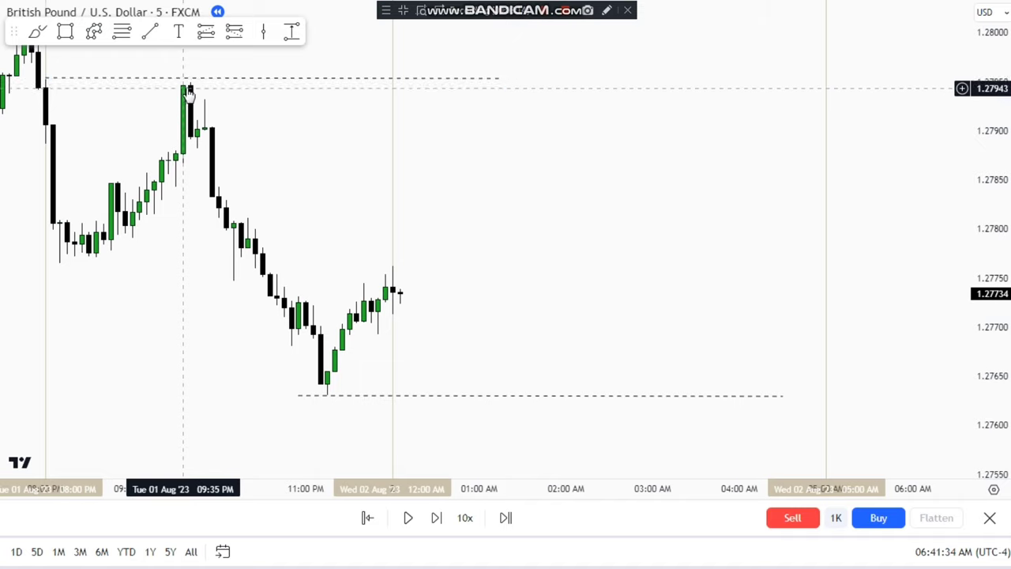
left_click(408, 518)
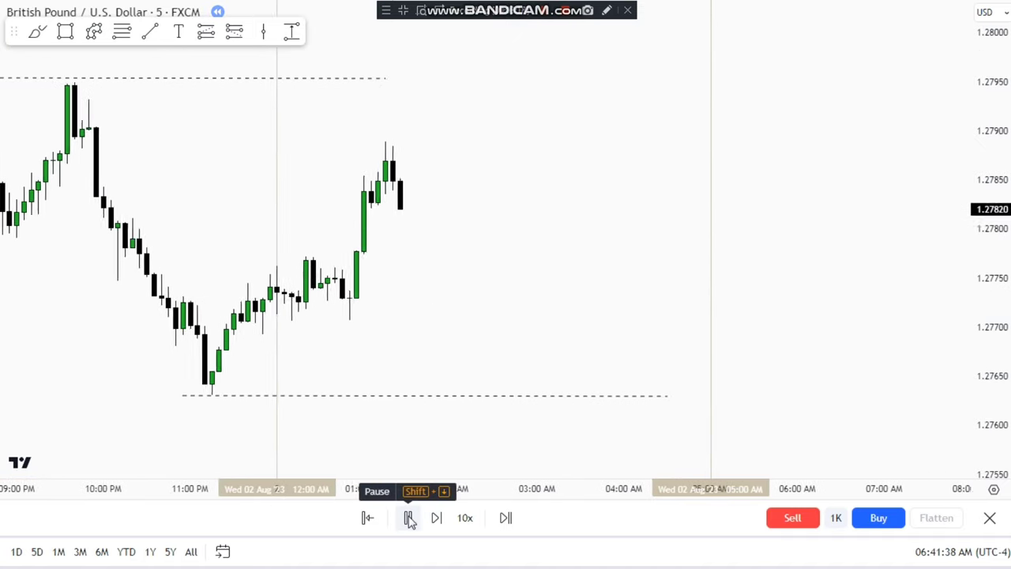
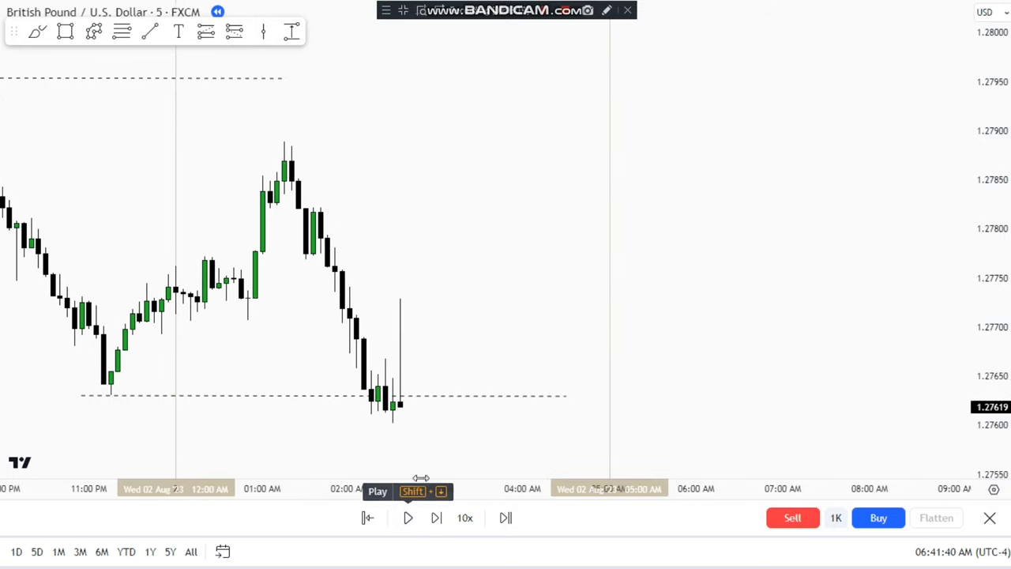
left_click_drag(455, 427, 491, 415)
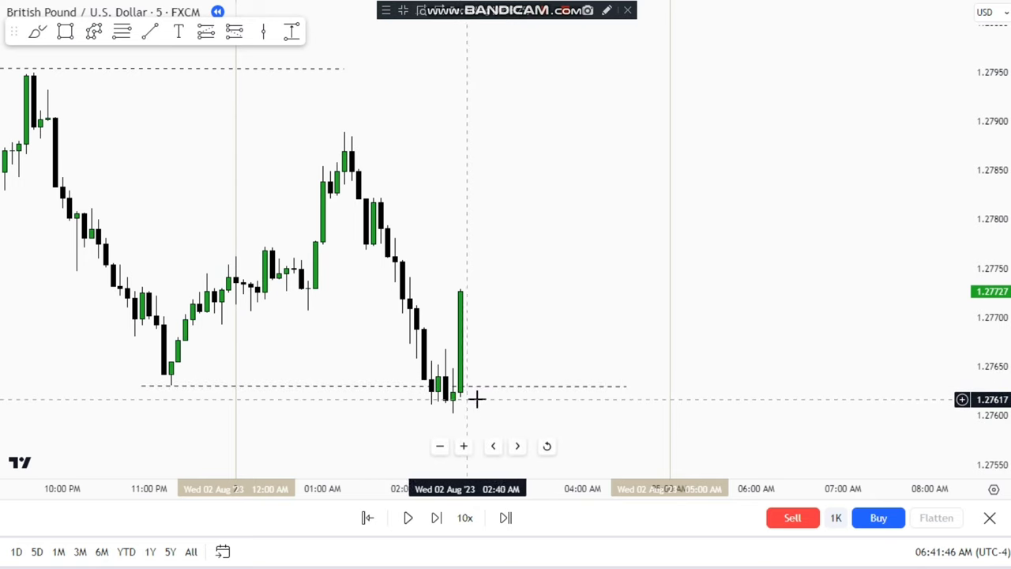
left_click_drag(476, 399, 545, 376)
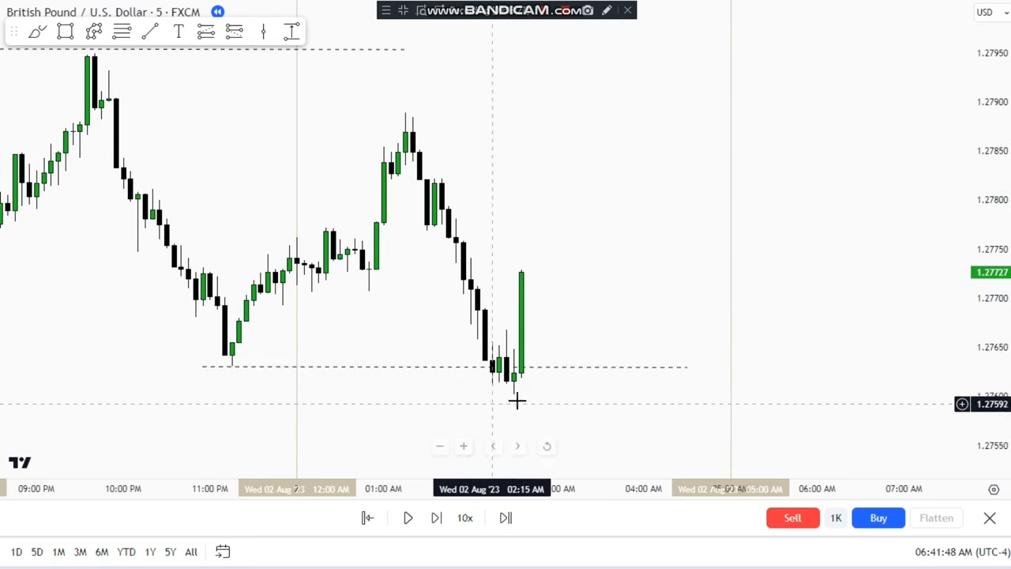
Step: Mark the candles below the Asian low line with a rectangle from about 1.27632 to 1.27601 and delete it again
left_click(65, 33)
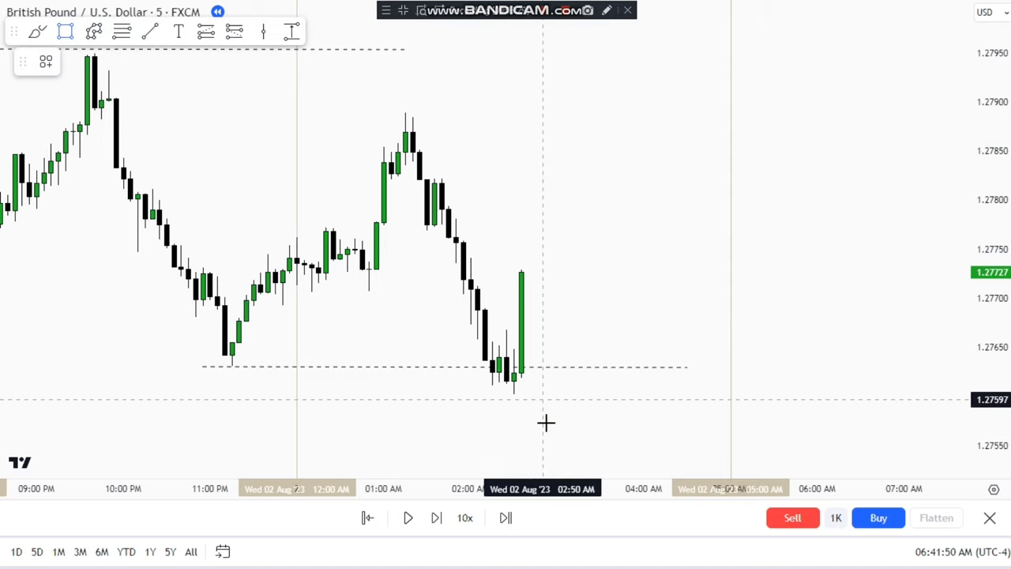
left_click_drag(484, 366, 542, 381)
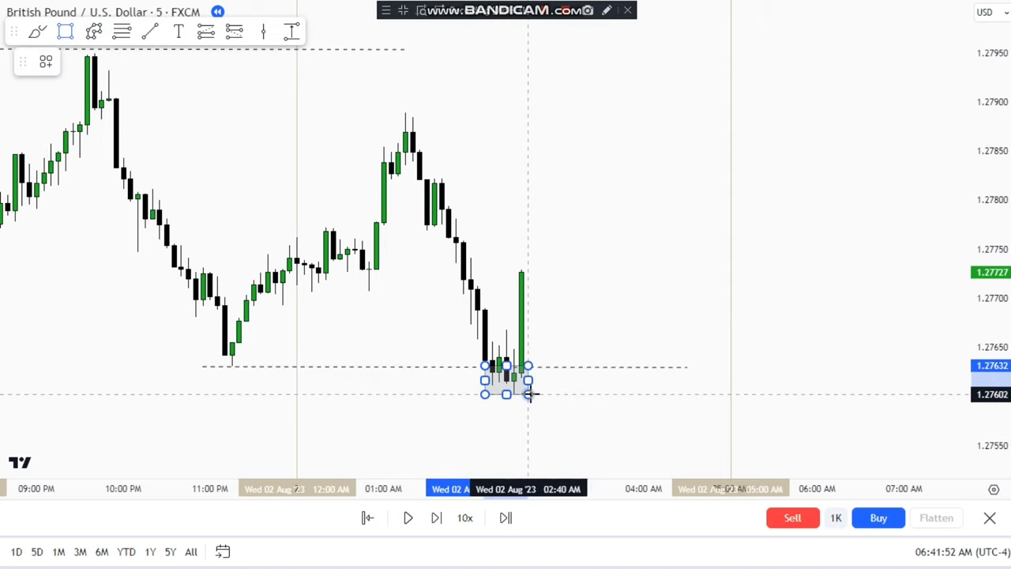
left_click(529, 395)
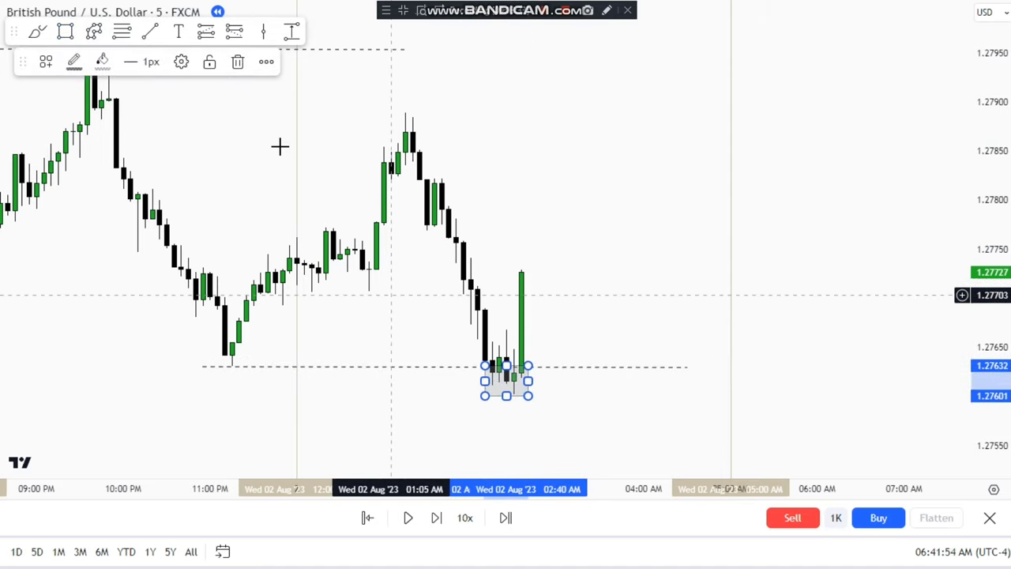
left_click(238, 63)
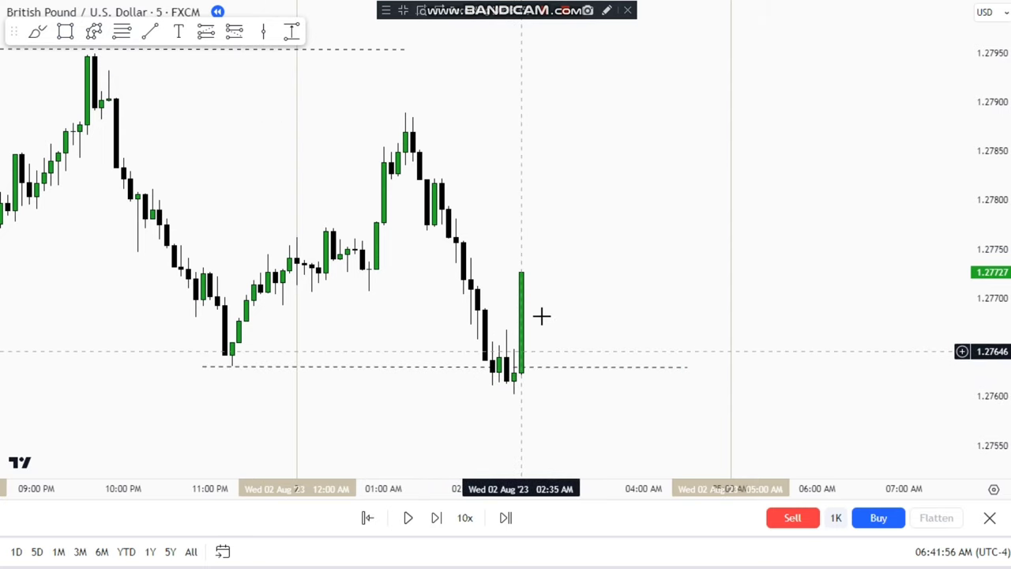
Step: Extend the Asian high trend line to the Wed 02 Aug 05:00 AM vertical line
left_click_drag(548, 316, 470, 359)
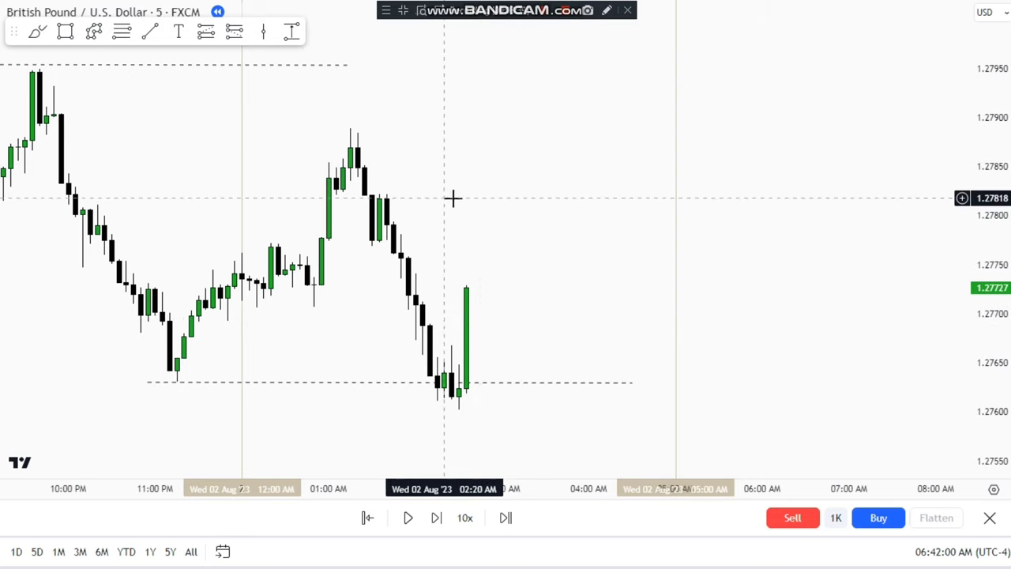
left_click_drag(350, 68, 677, 68)
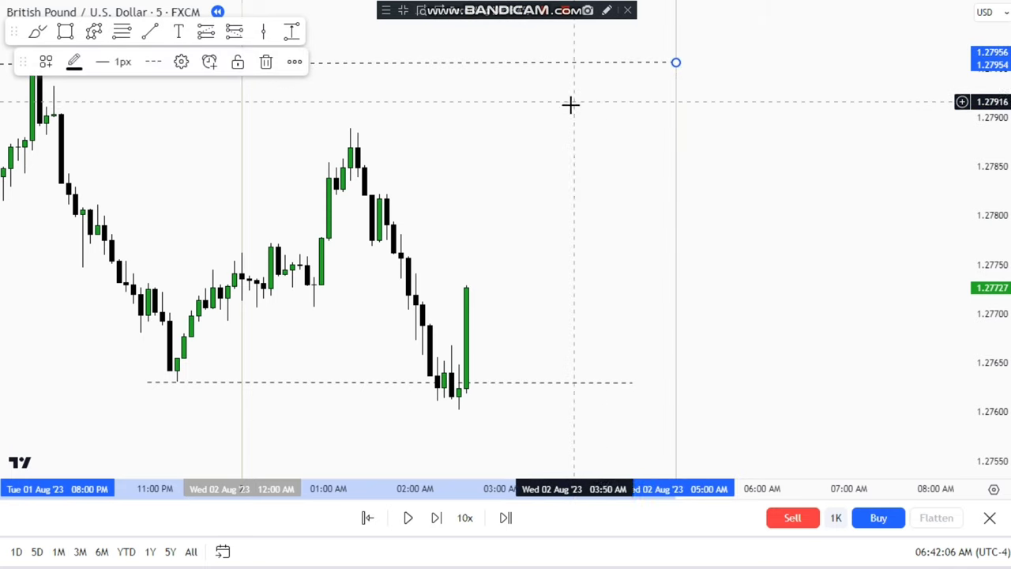
left_click_drag(548, 137, 531, 144)
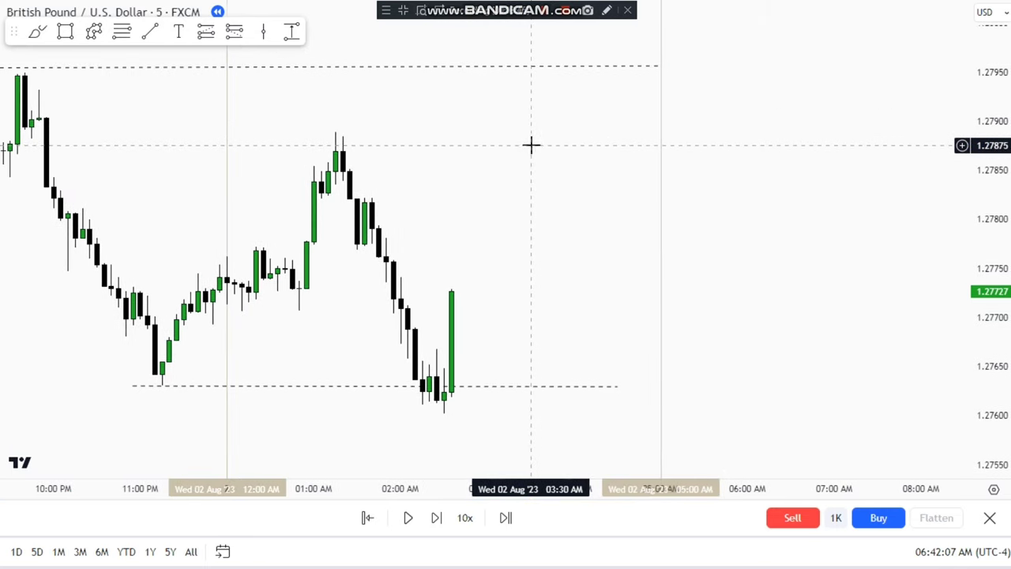
Step: Set the replay speed to 3x and replay the bars until about 03:00 AM, pausing during the pullback
left_click(465, 518)
left_click(472, 392)
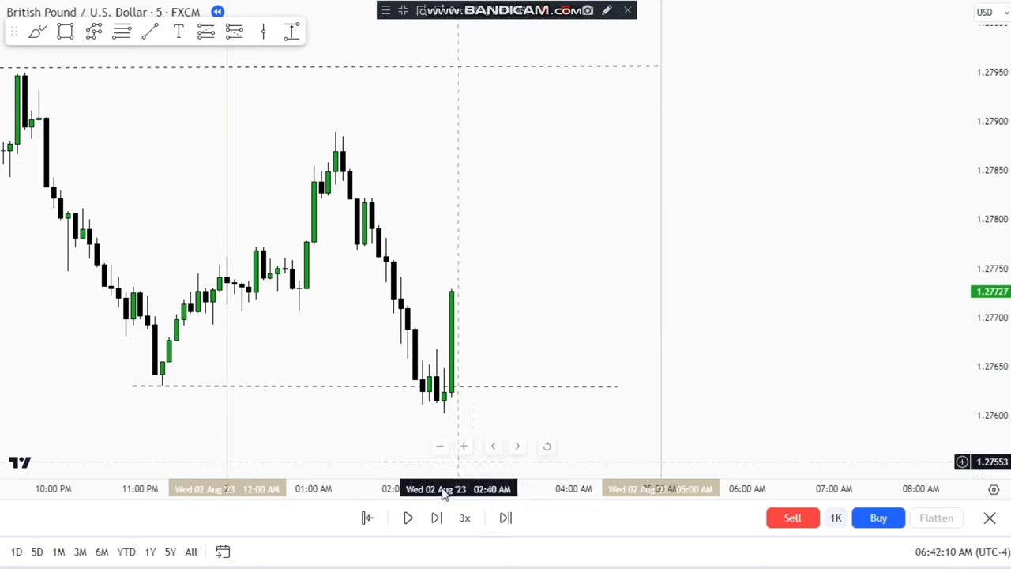
left_click(407, 518)
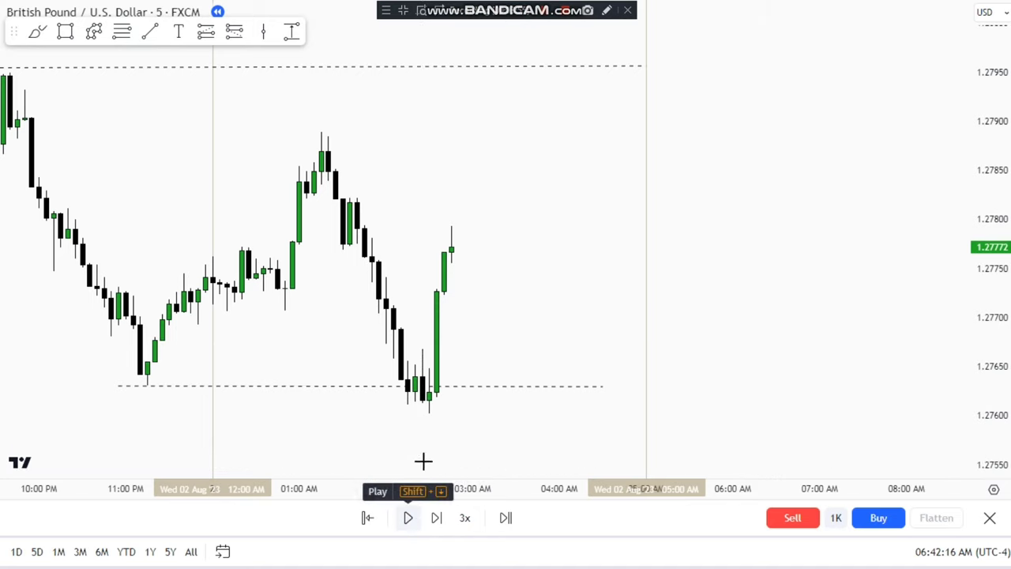
left_click(408, 518)
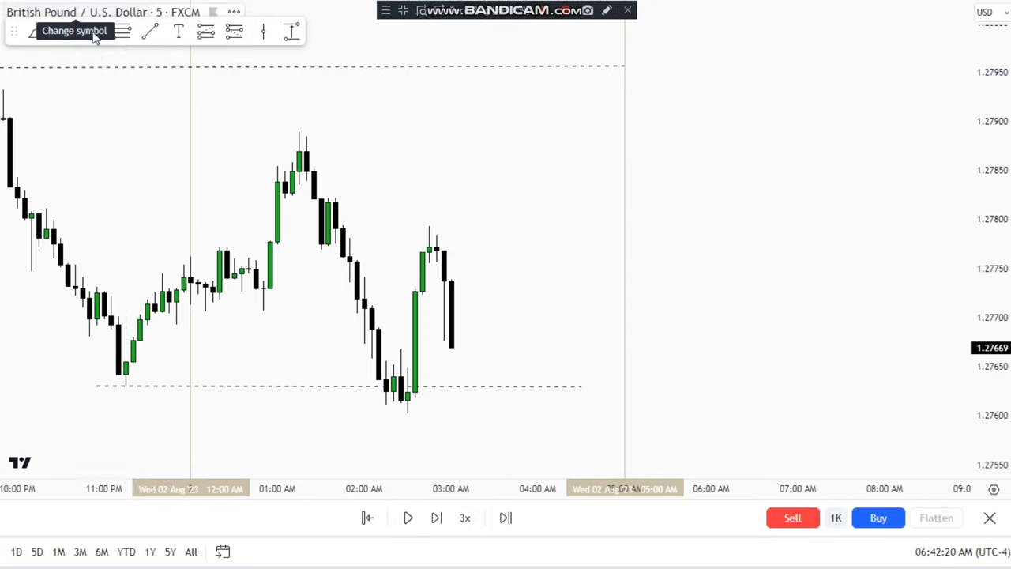
Step: Draw a Fibonacci retracement from the swing low at 1.27601 to the swing high at 1.27792
left_click(123, 33)
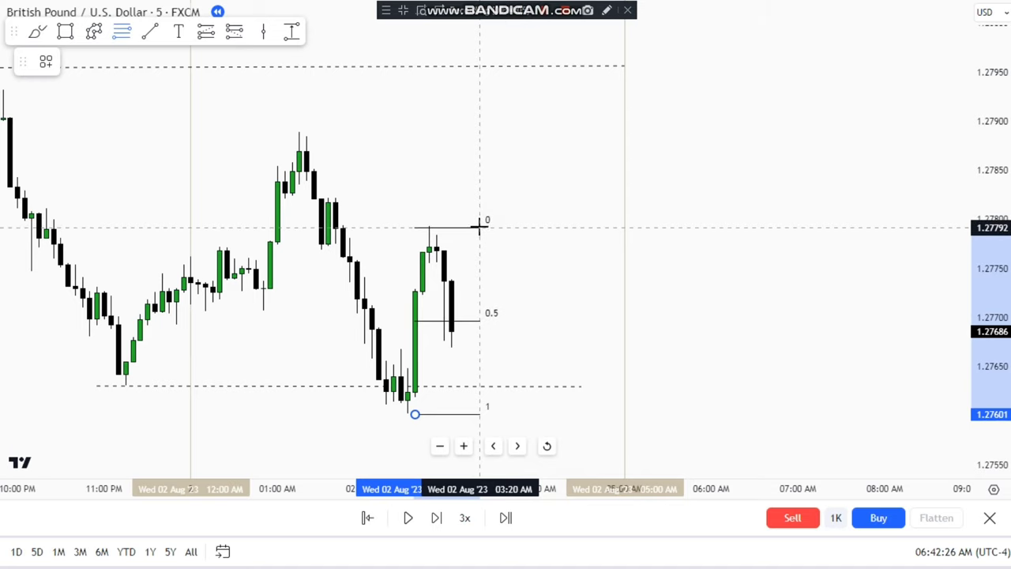
left_click(480, 227)
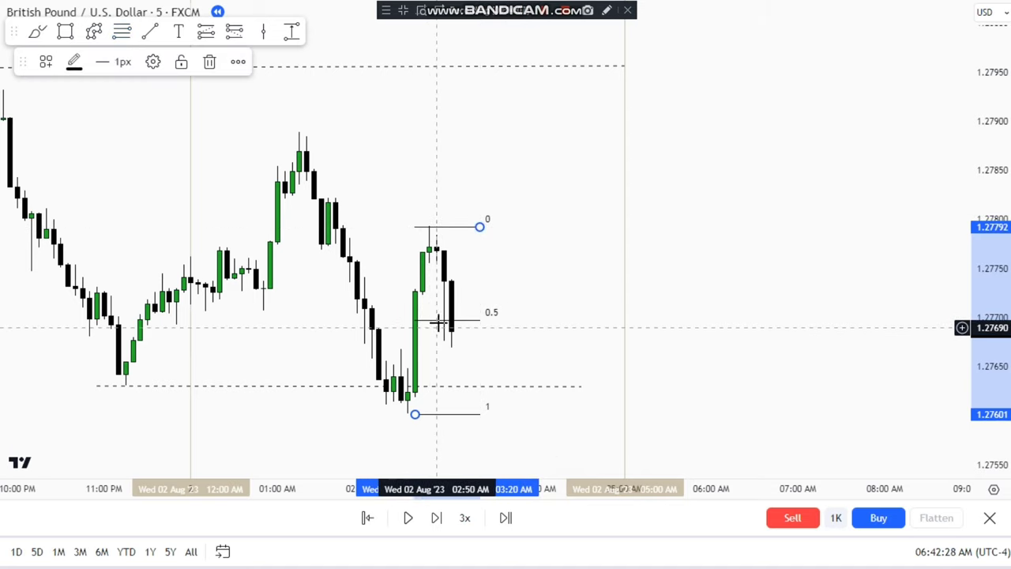
Step: Place a long position just below the 0.5 retracement level at 1.27687, with its stop at the swing low, 1.27601
left_click(205, 32)
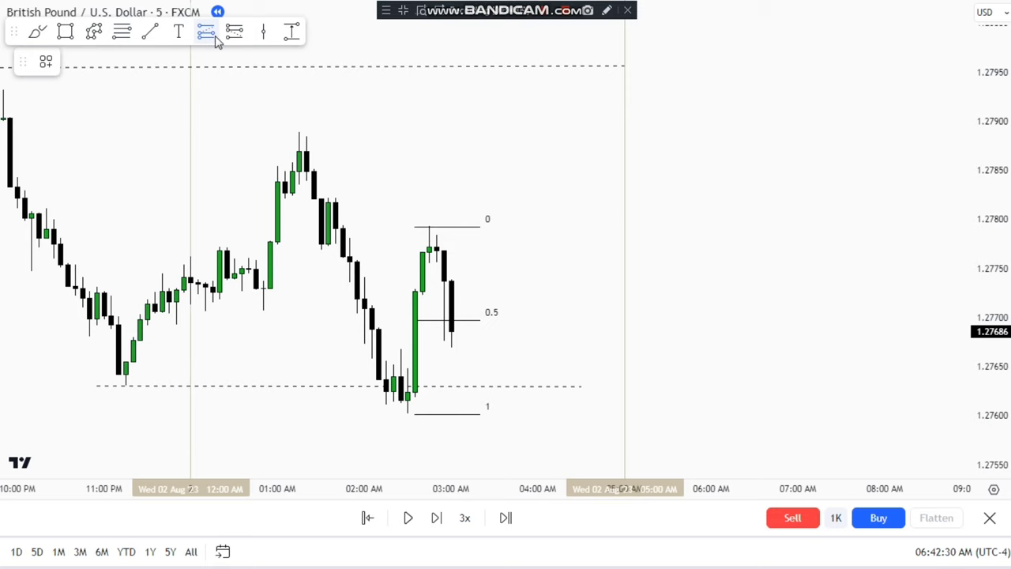
left_click(465, 323)
left_click_drag(466, 323, 445, 330)
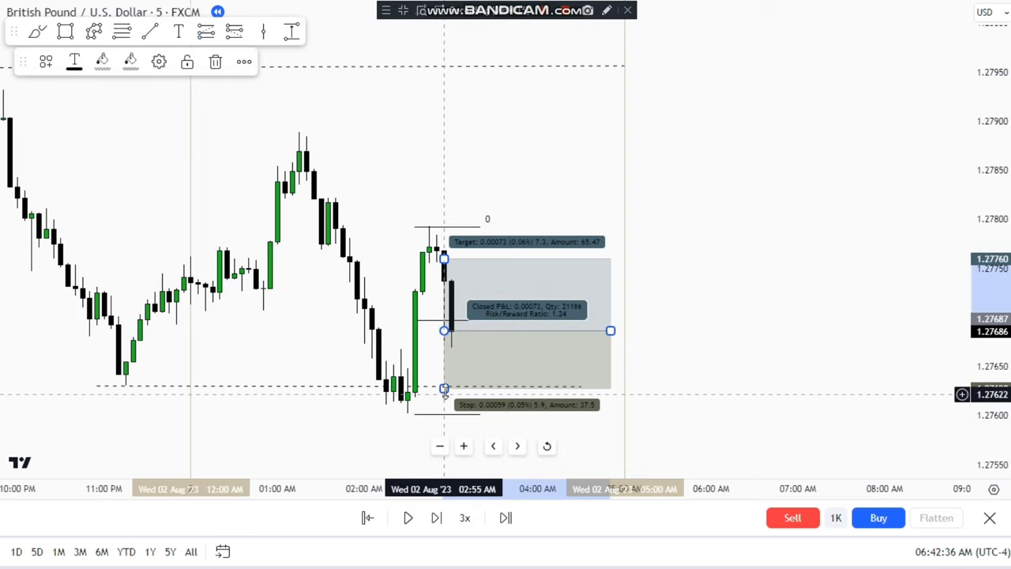
left_click_drag(445, 388, 426, 417)
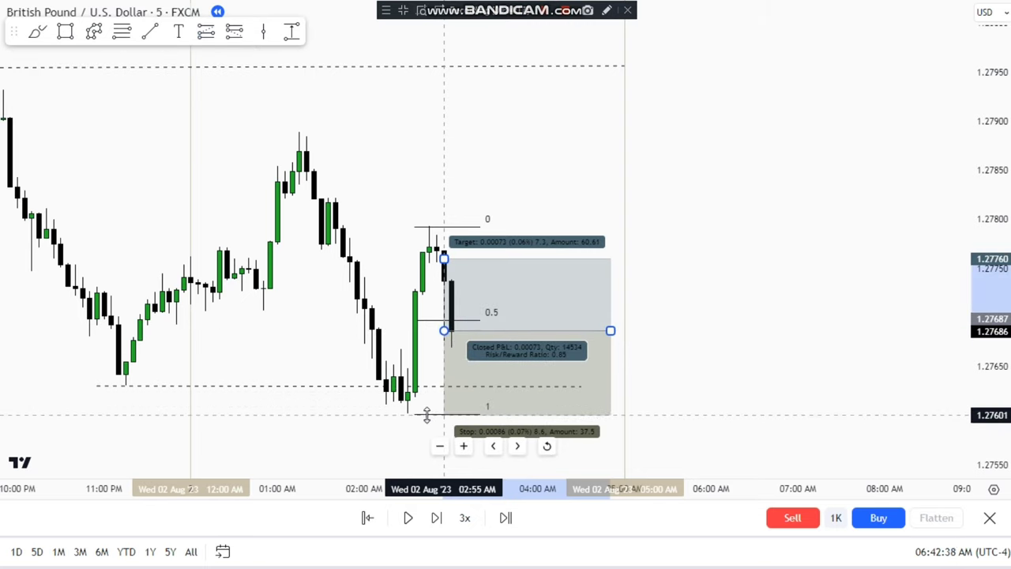
left_click(427, 415)
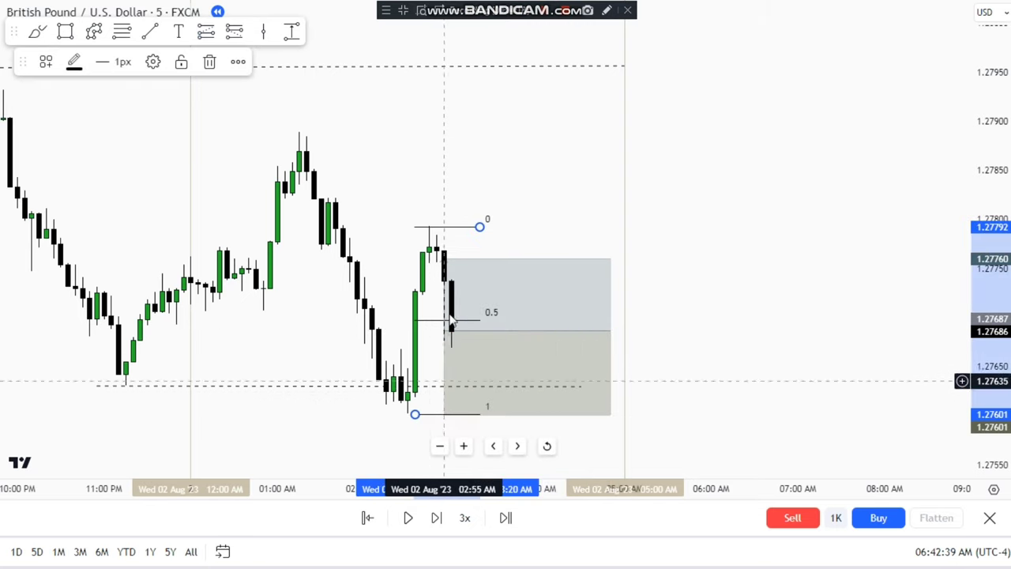
Step: Measure a price range of about 30 pips from the long position's entry up past the Asian high line
left_click(291, 34)
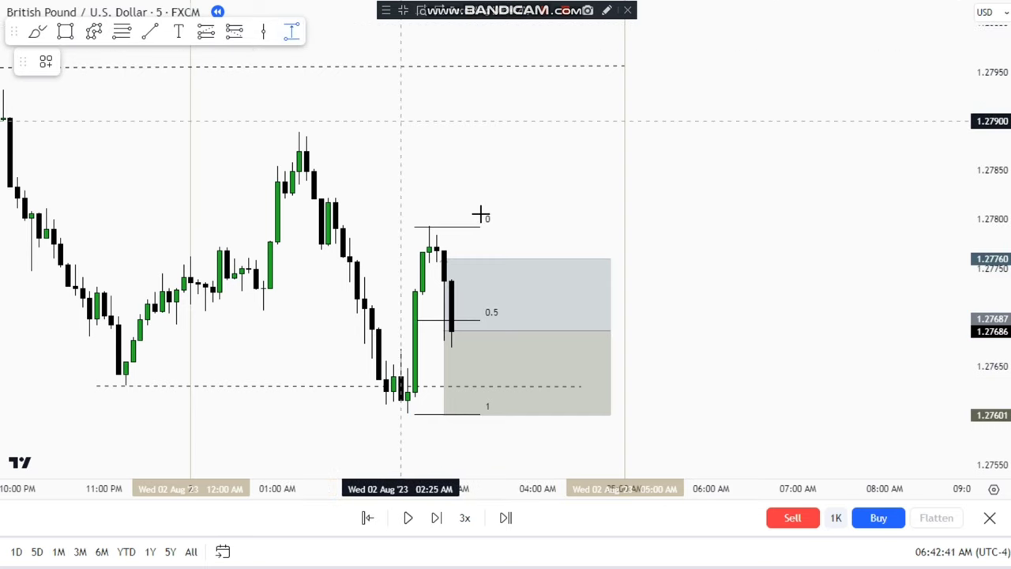
left_click(595, 328)
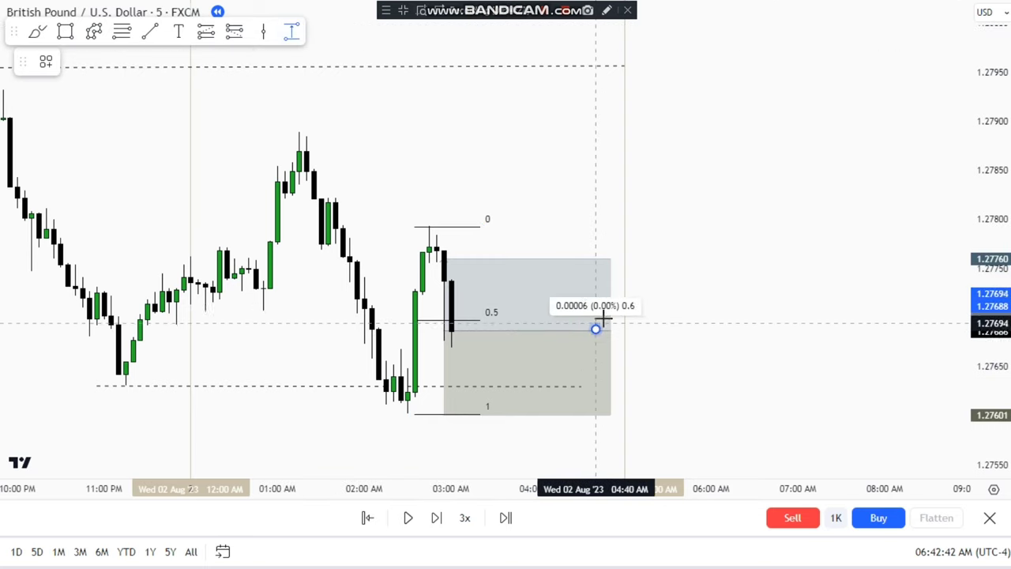
left_click(647, 37)
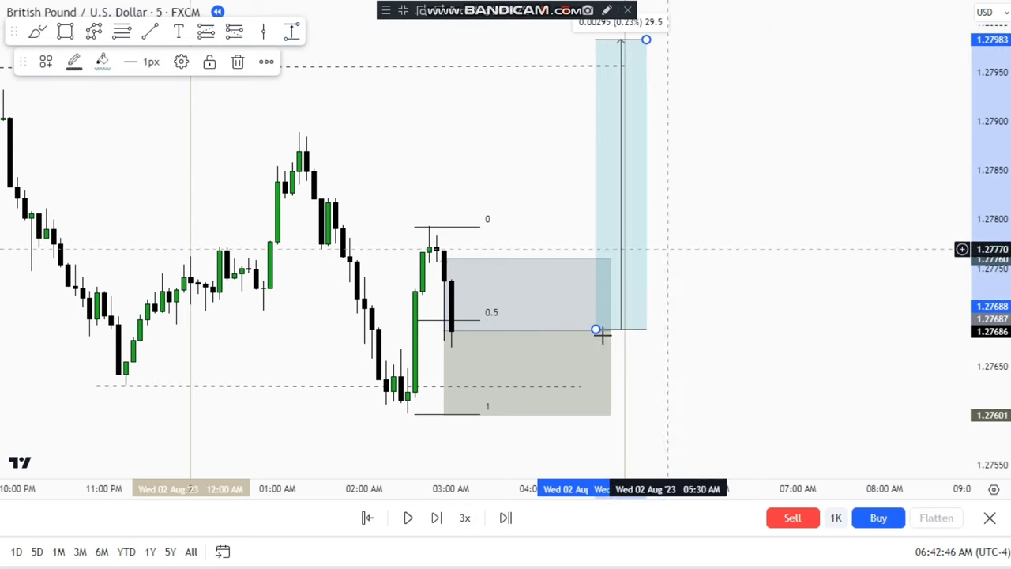
left_click_drag(595, 329, 602, 329)
Step: Raise the long position's target to 1.27989, just above the measured price range
left_click_drag(547, 165, 488, 190)
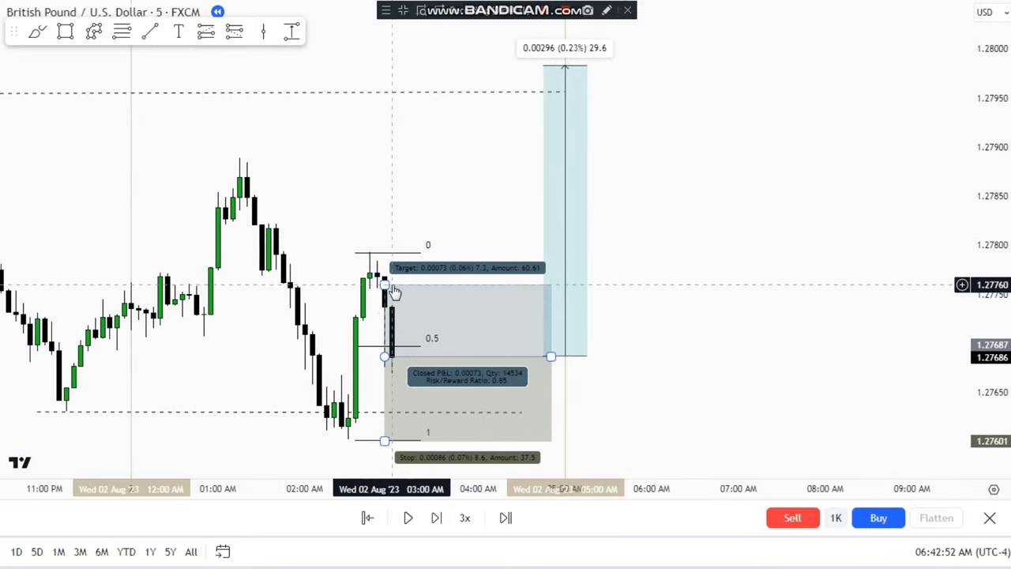
mouse_move(384, 283)
left_mouse_down()
mouse_move(387, 110)
mouse_move(420, 59)
left_mouse_up()
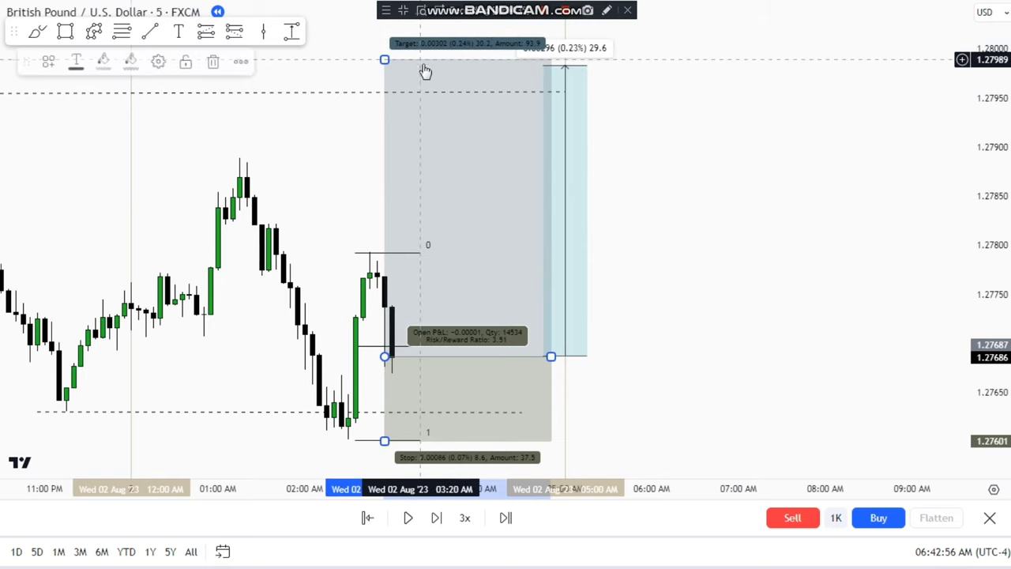
Step: Set the replay speed to 10x and replay the bars until about 04:20 AM, pausing after the target is reached
left_click(464, 517)
left_click(469, 367)
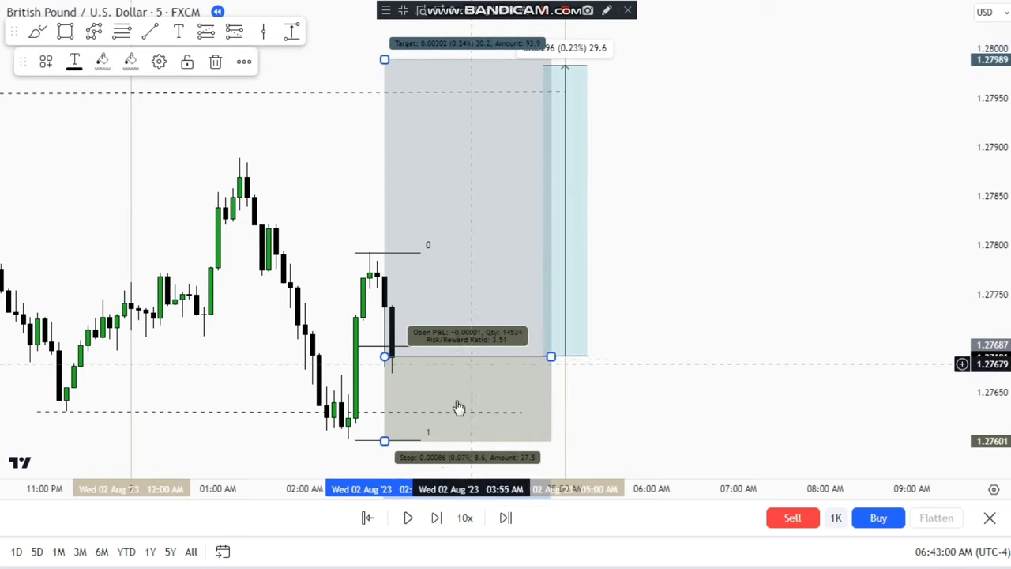
left_click(408, 519)
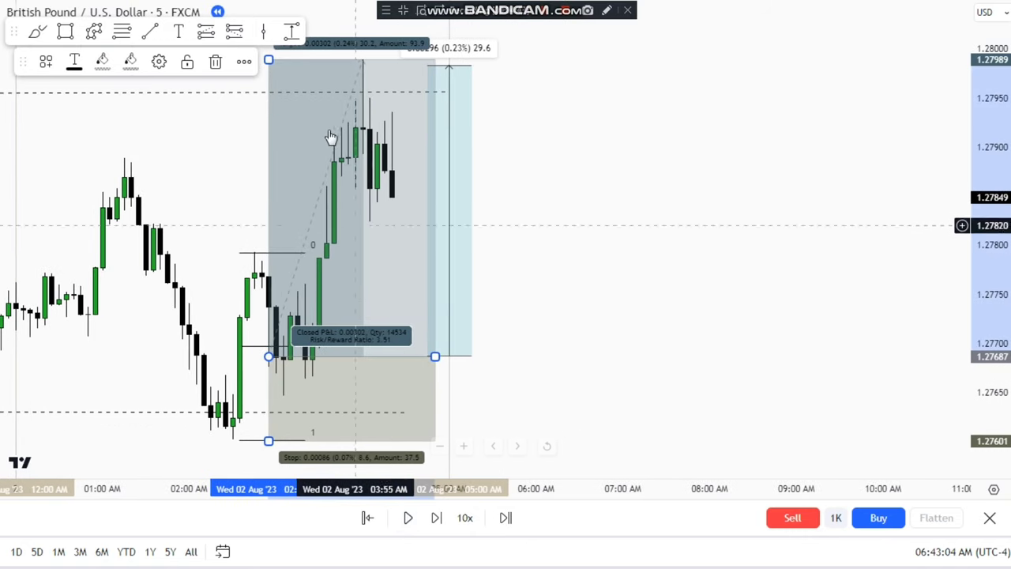
Step: Stretch the price range up to the long position's target level, about 30.3 pips, and delete the measurement
left_click_drag(604, 135, 678, 173)
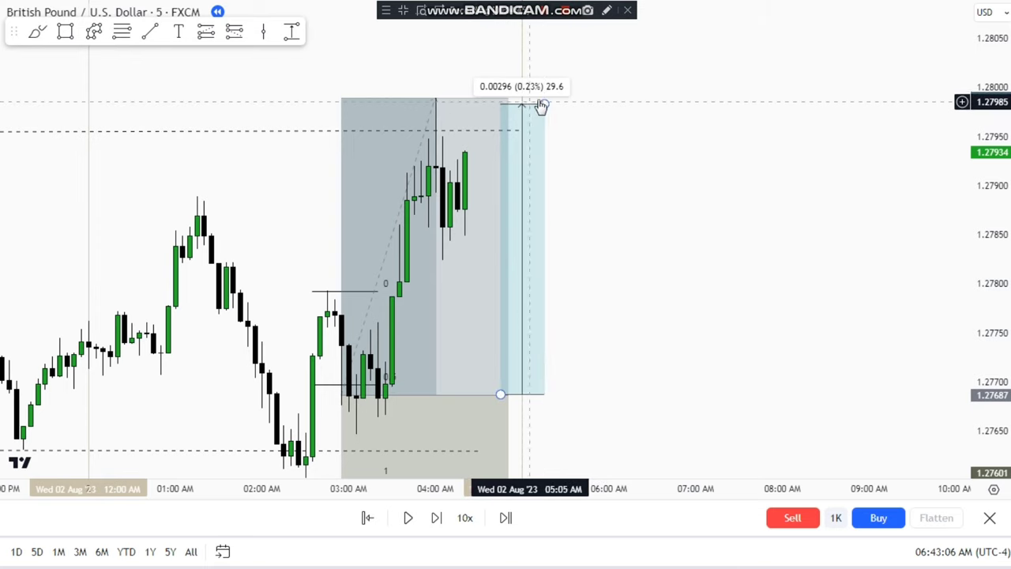
left_click_drag(545, 107, 549, 101)
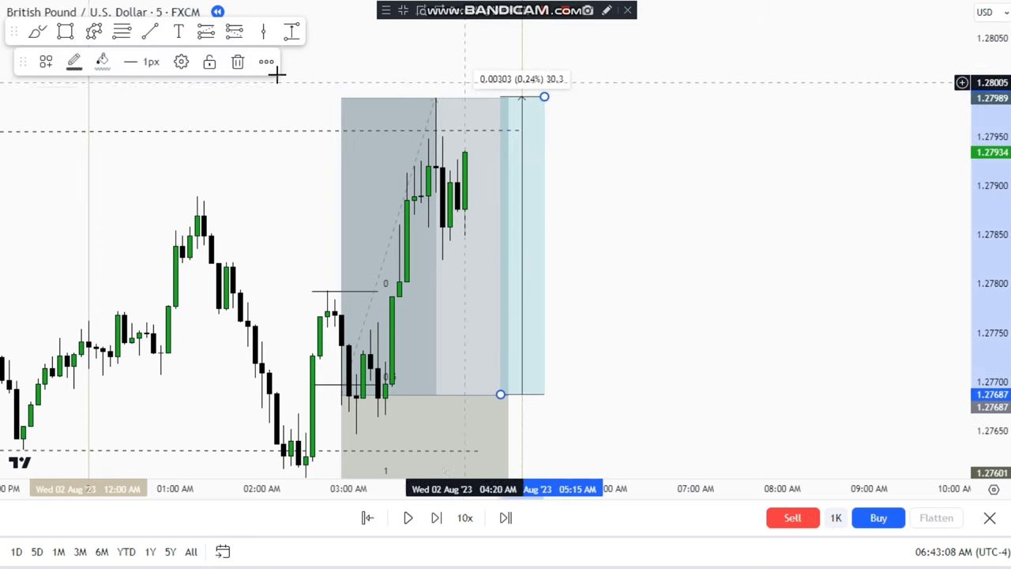
left_click(237, 61)
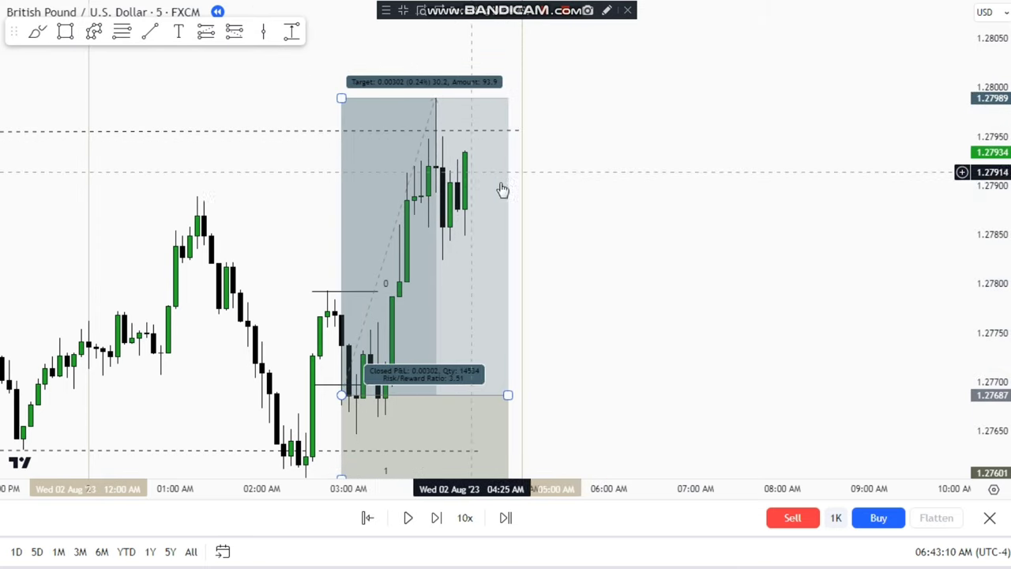
Step: Delete the long position from the chart, keeping the Fibonacci retracement and session lines
left_click(605, 210)
left_click_drag(608, 209, 677, 208)
scroll(570, 202, "up", 3)
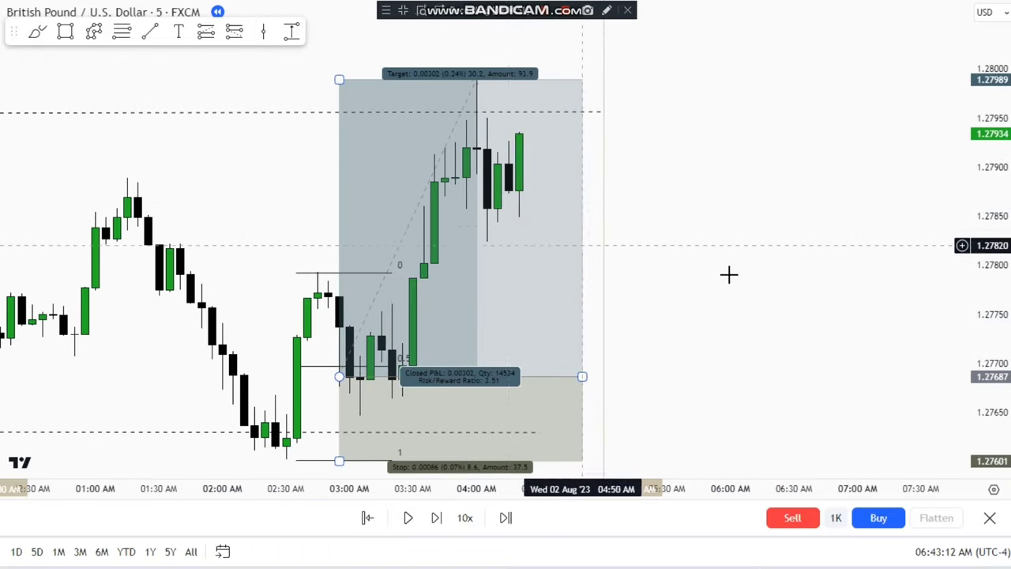
mouse_move(828, 161)
left_mouse_down()
mouse_move(852, 225)
mouse_move(877, 242)
left_mouse_up()
left_click(559, 286)
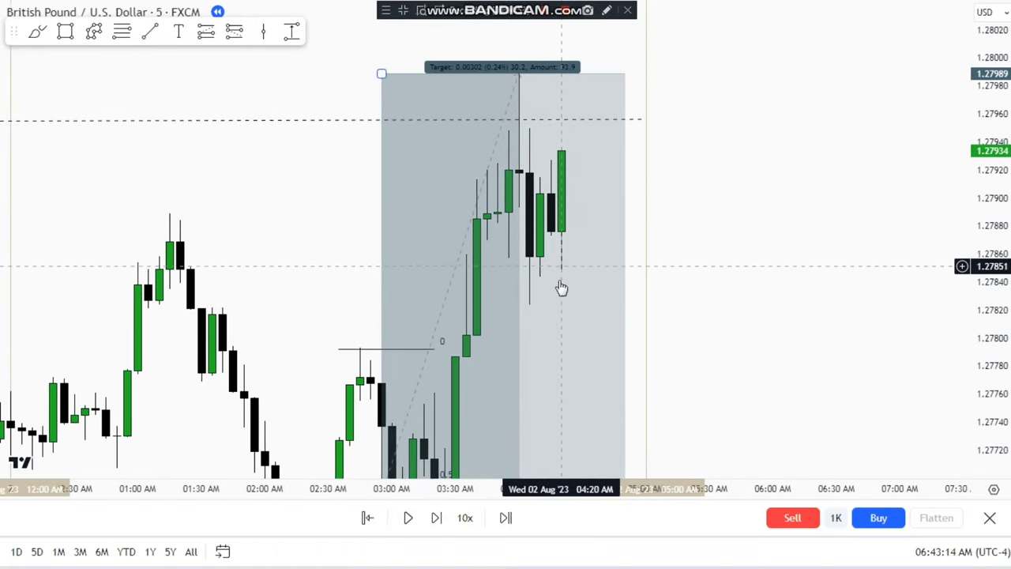
left_click(215, 67)
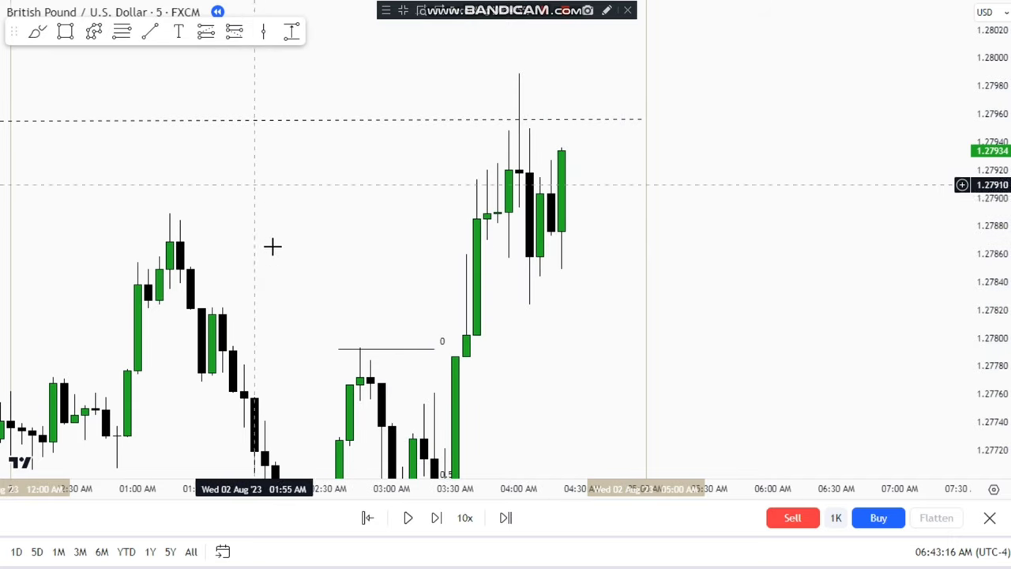
Step: Replay the bars up to the session line at 05:00 AM on Wed 02 Aug and pause there
scroll(473, 230, "down", 3)
left_click_drag(473, 230, 292, 140)
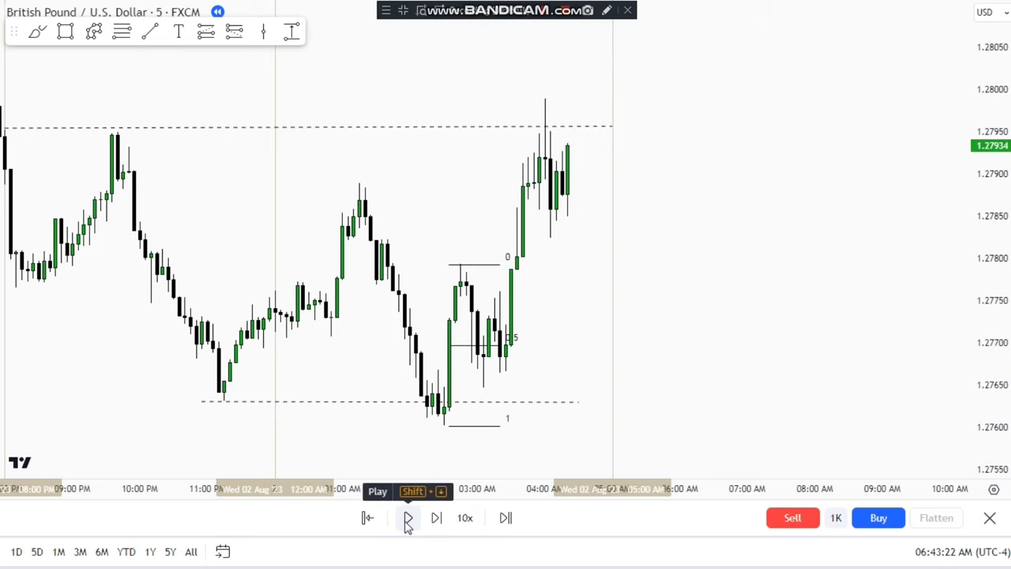
left_click(408, 520)
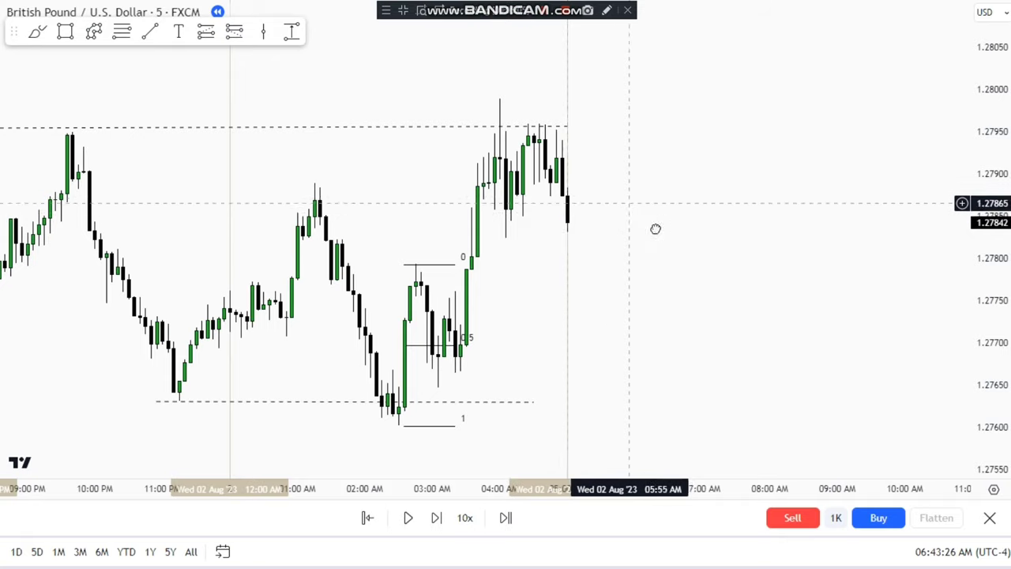
scroll(654, 228, "up", 3)
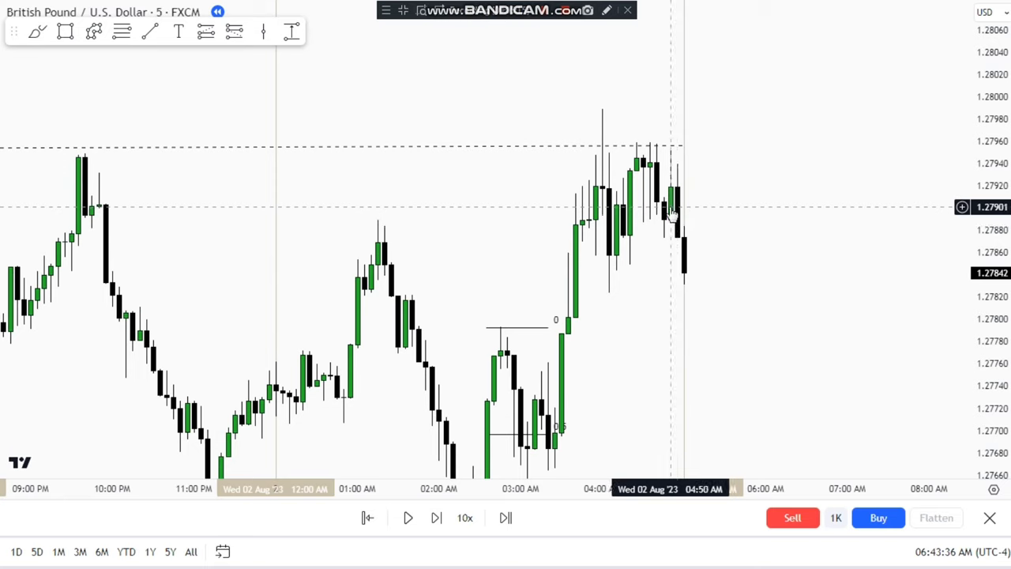
Step: Place a short position from the 05:00 AM candle with entry at about 1.27902 and stop at about 1.27998, above the recent high
left_click(234, 32)
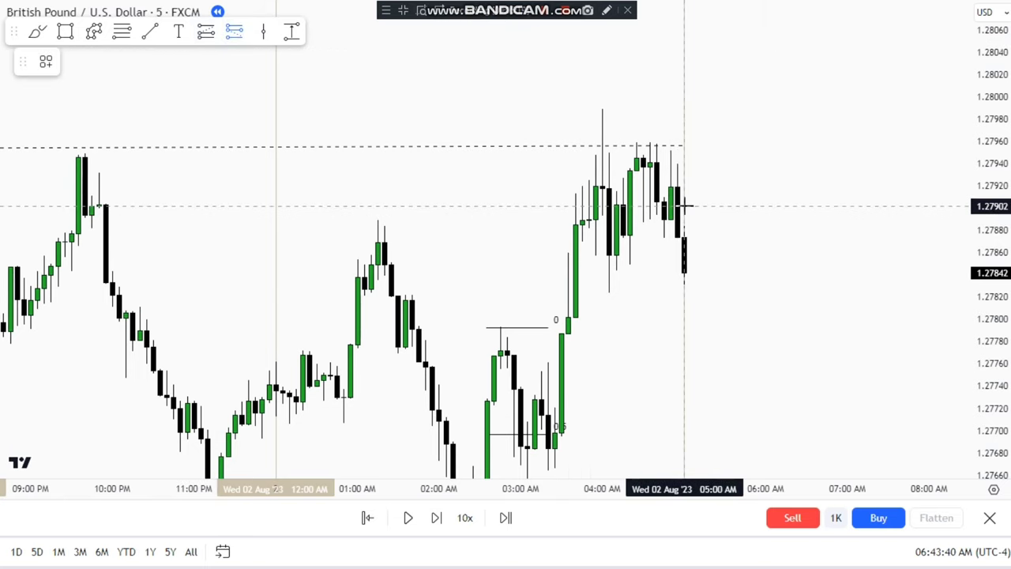
left_click(686, 206)
left_click_drag(684, 119, 685, 98)
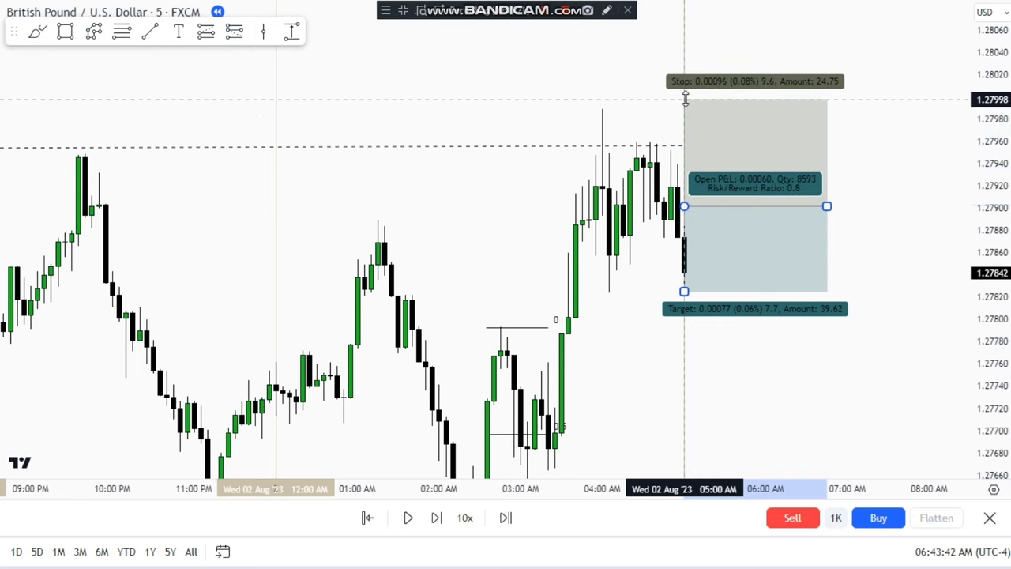
left_click(908, 124)
left_click_drag(428, 440, 408, 440)
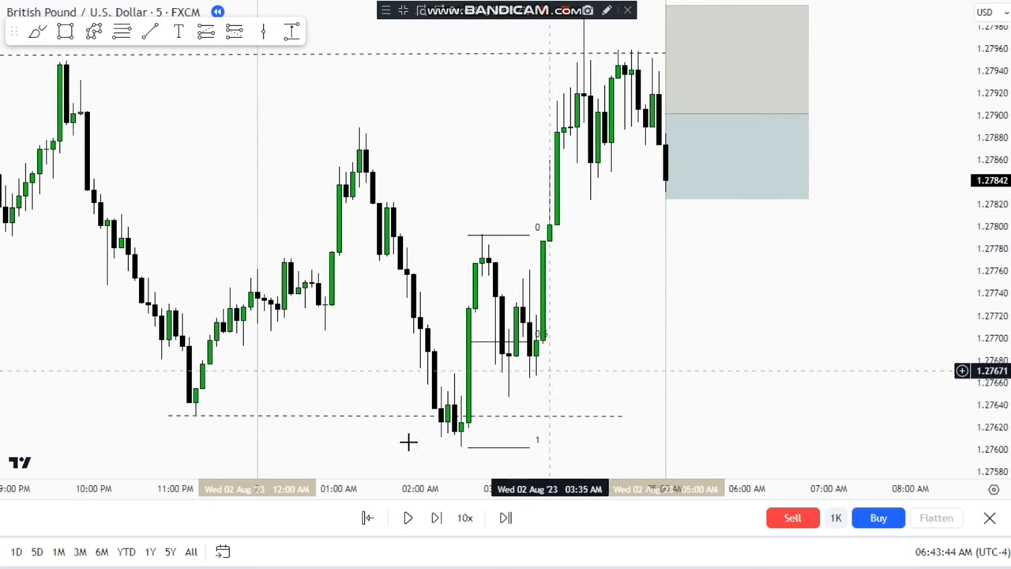
left_click(65, 31)
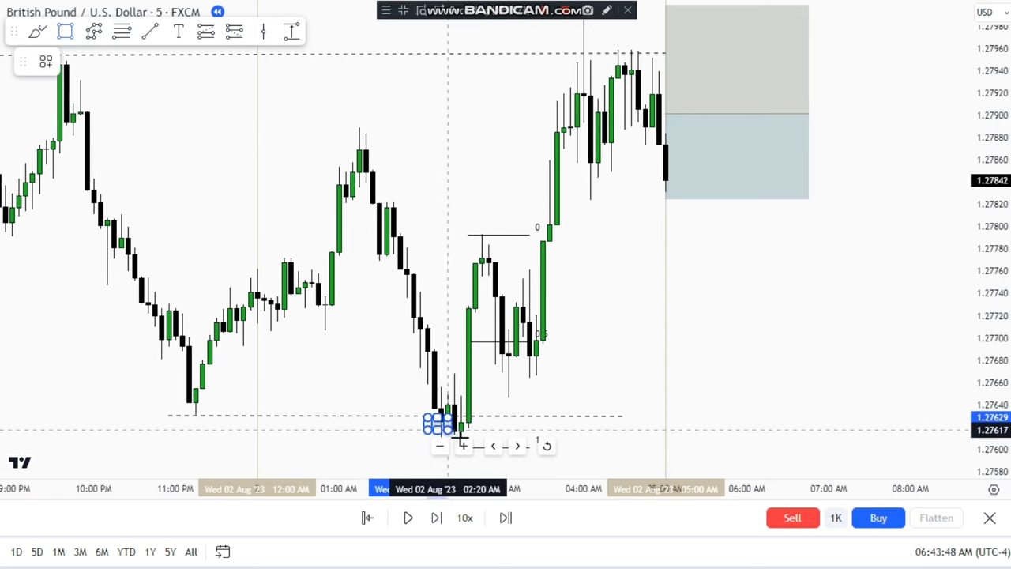
mouse_move(475, 444)
left_mouse_down()
mouse_move(379, 379)
mouse_move(480, 429)
mouse_move(456, 379)
left_mouse_up()
mouse_move(495, 412)
left_mouse_down()
mouse_move(524, 427)
mouse_move(518, 411)
left_mouse_up()
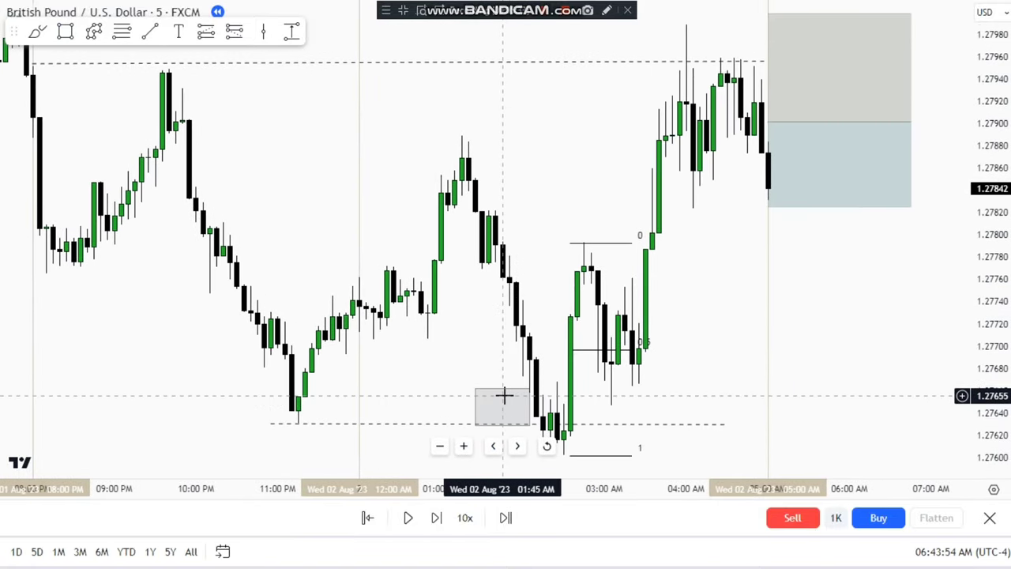
left_click(504, 390)
left_click(237, 64)
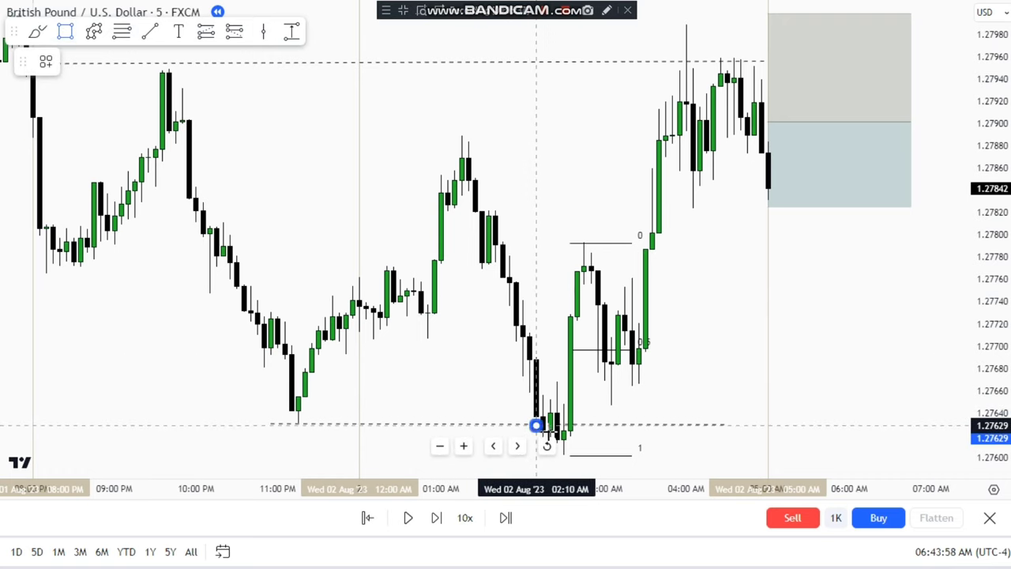
Step: Draw a rectangle from 02:10 AM over the candles that dip below the Asian low, starting at 1.27629
left_click_drag(535, 425, 591, 445)
Step: Try marking the wick above the Asian high line with a rectangle reaching up to about 1.28000, and delete it
left_click_drag(623, 349, 512, 408)
left_click(64, 31)
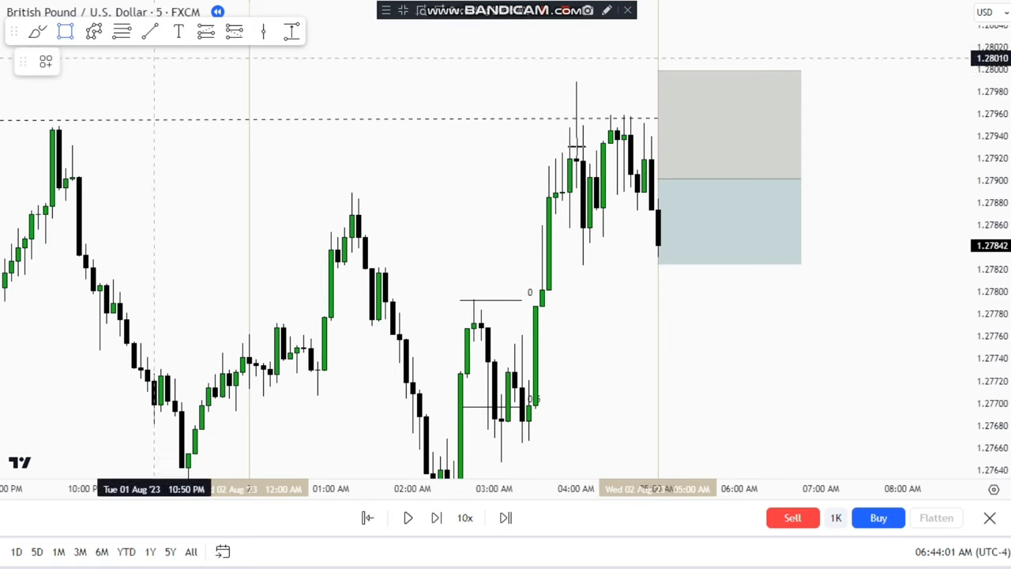
left_click(562, 80)
left_click(650, 119)
left_click(708, 329)
left_click_drag(708, 329, 669, 231)
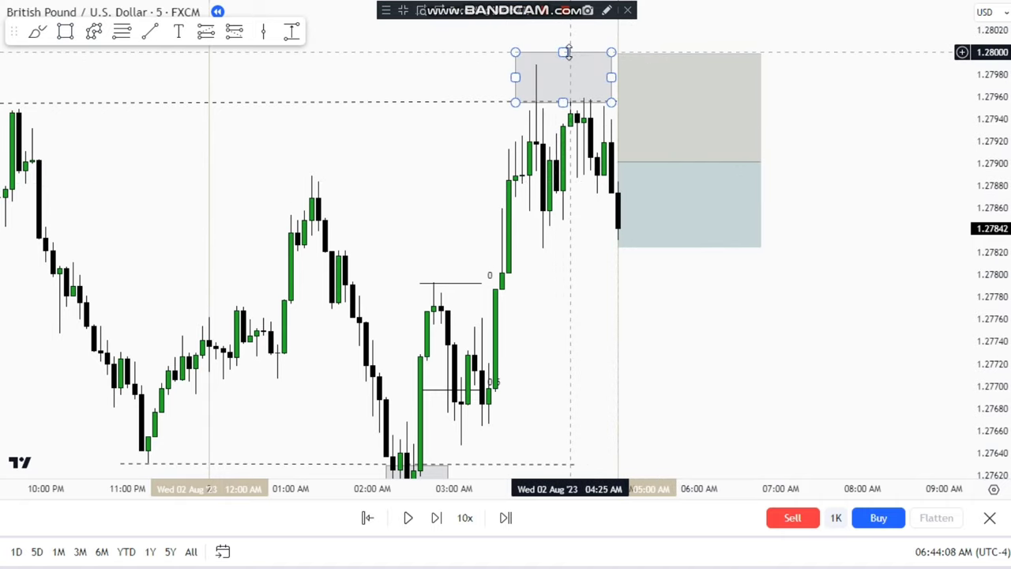
left_click(237, 61)
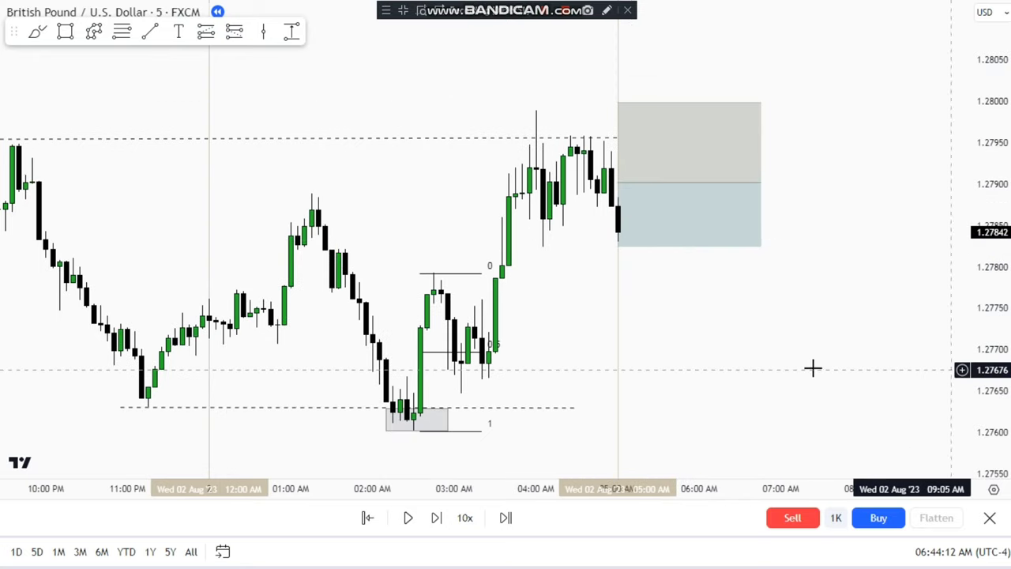
Step: Extend the short position's target down to about 40.6 pips below the entry, past the marked Asian low
left_click_drag(813, 368, 743, 254)
mouse_move(547, 130)
left_mouse_down()
mouse_move(547, 299)
mouse_move(629, 358)
mouse_move(655, 408)
left_mouse_up()
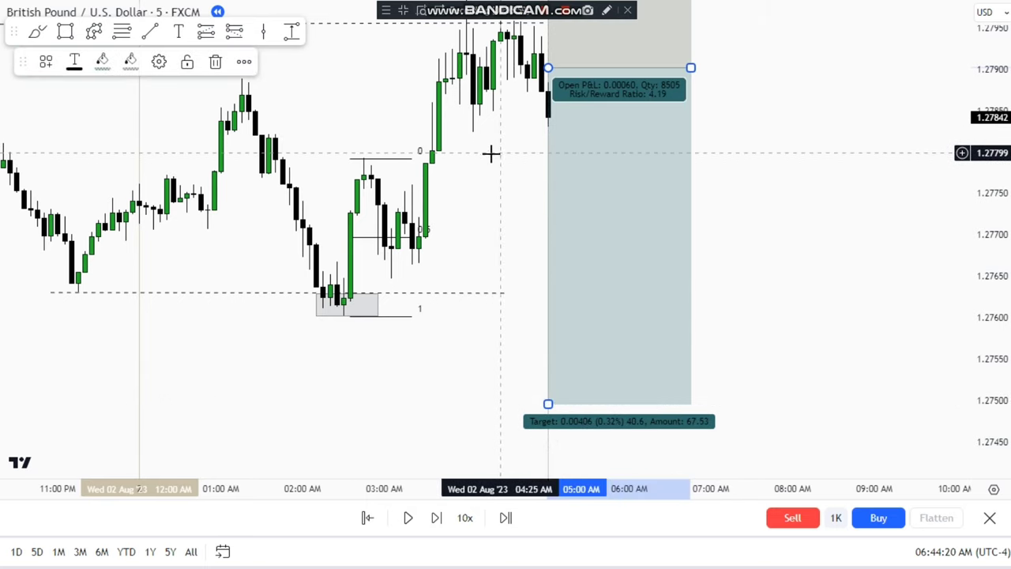
left_click(489, 192)
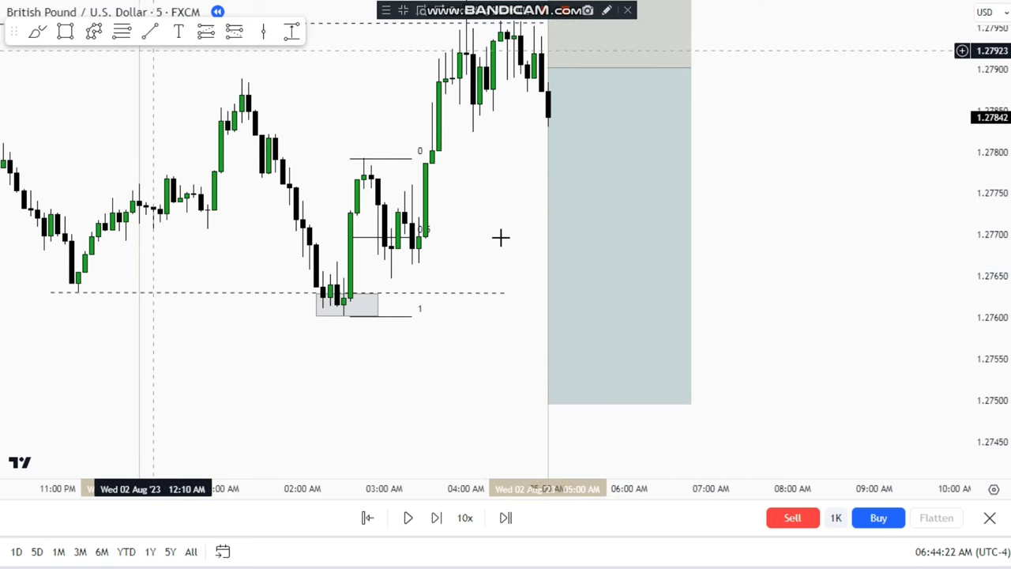
Step: Replay the bars to about 08:50 AM, past the short target, widening the position to about 08:45 AM along the way
left_click(408, 519)
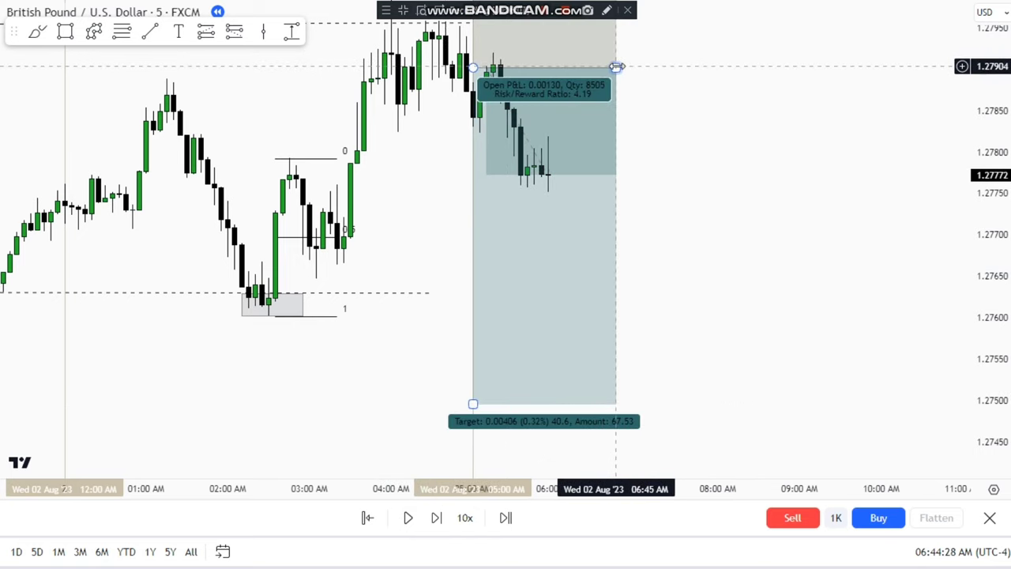
left_click_drag(617, 67, 778, 67)
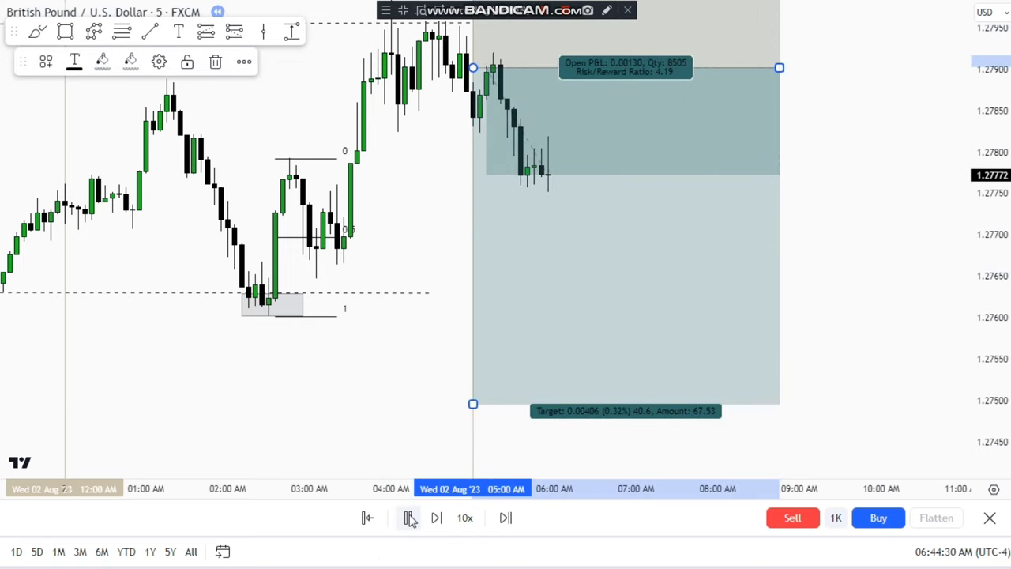
left_click(410, 520)
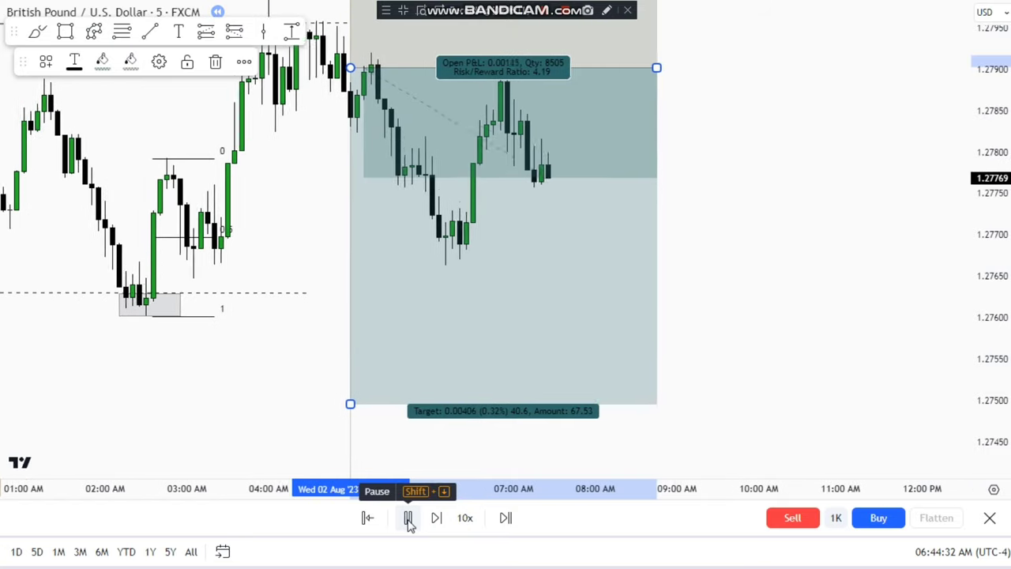
left_click(408, 518)
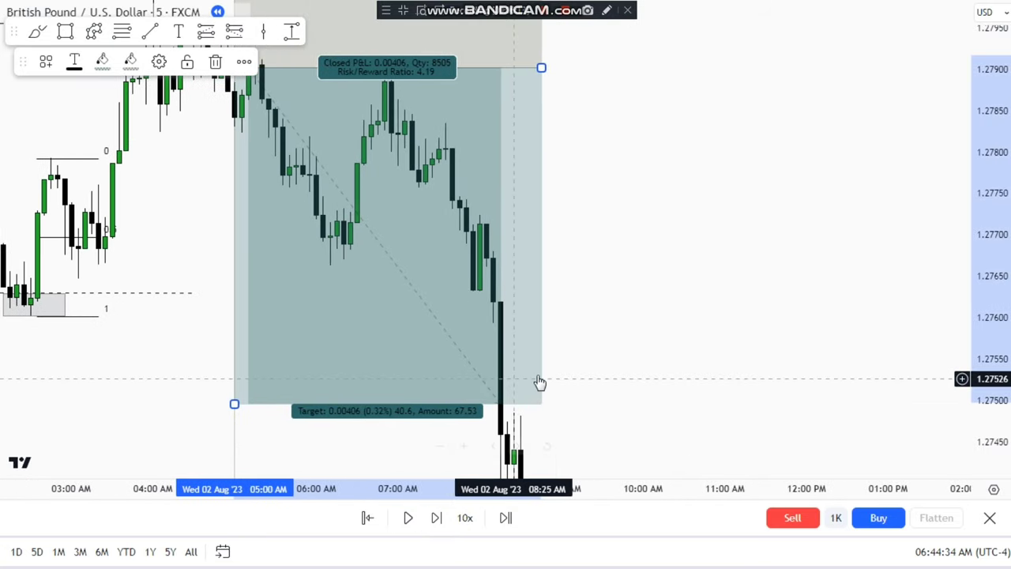
Step: Lower the short position's target to about 1.2743, near the previous day's swing low
scroll(486, 386, "down", 6)
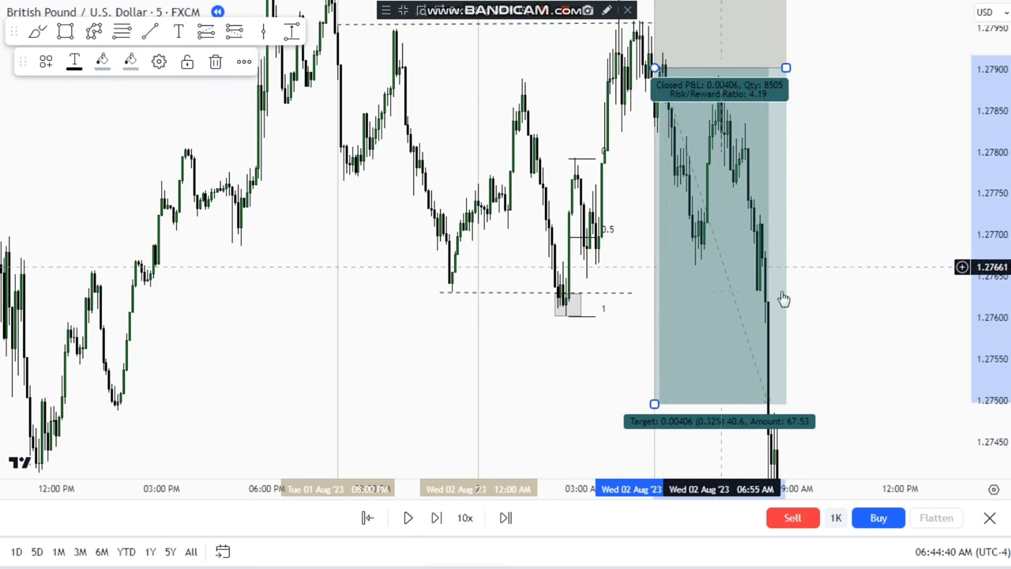
left_click_drag(866, 266, 703, 196)
scroll(399, 344, "down", 3)
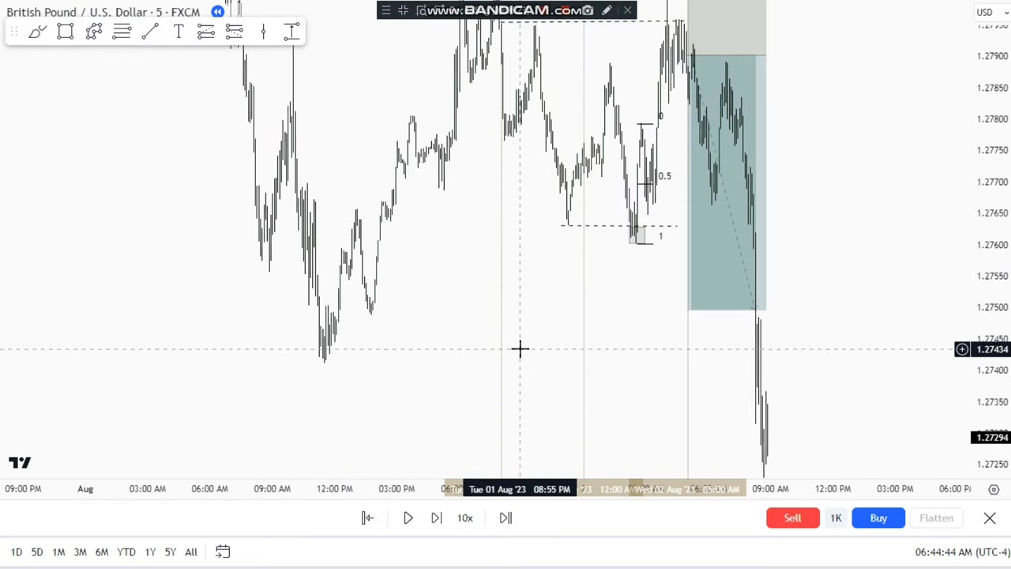
scroll(429, 318, "up", 3)
left_click_drag(557, 293, 688, 314)
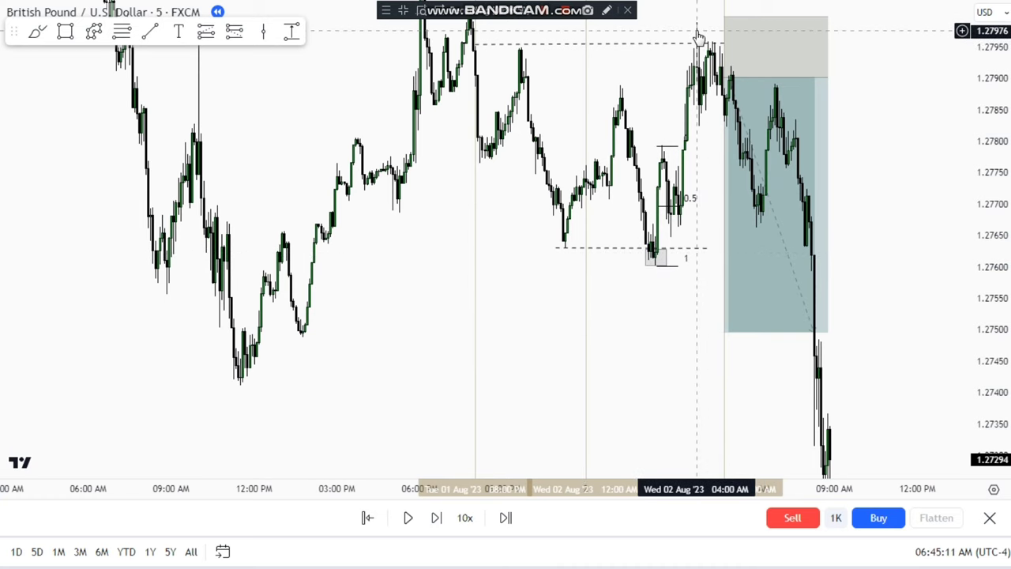
left_click_drag(724, 332, 724, 384)
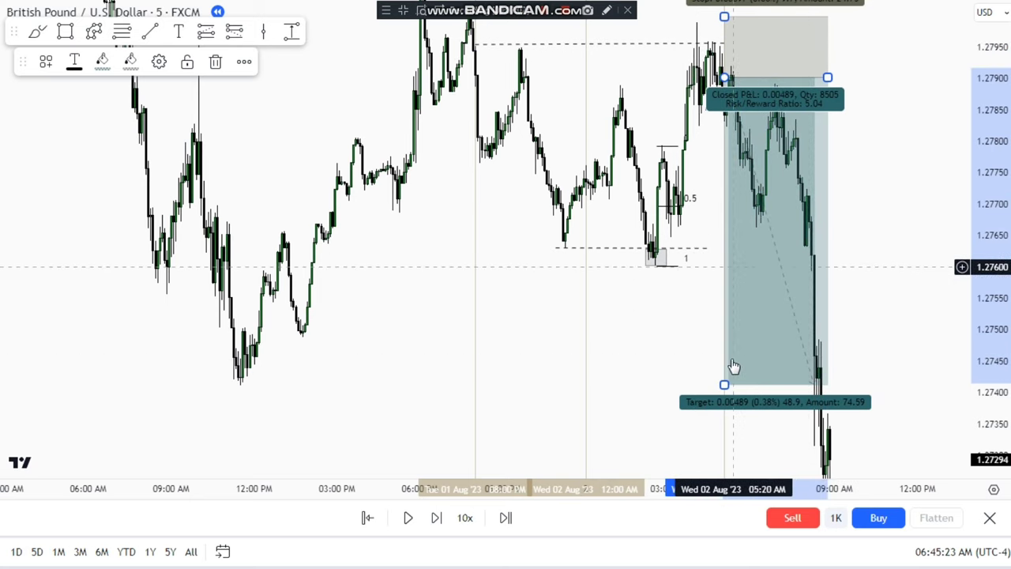
left_click_drag(724, 384, 702, 409)
left_click(744, 407)
left_click_drag(970, 220, 971, 203)
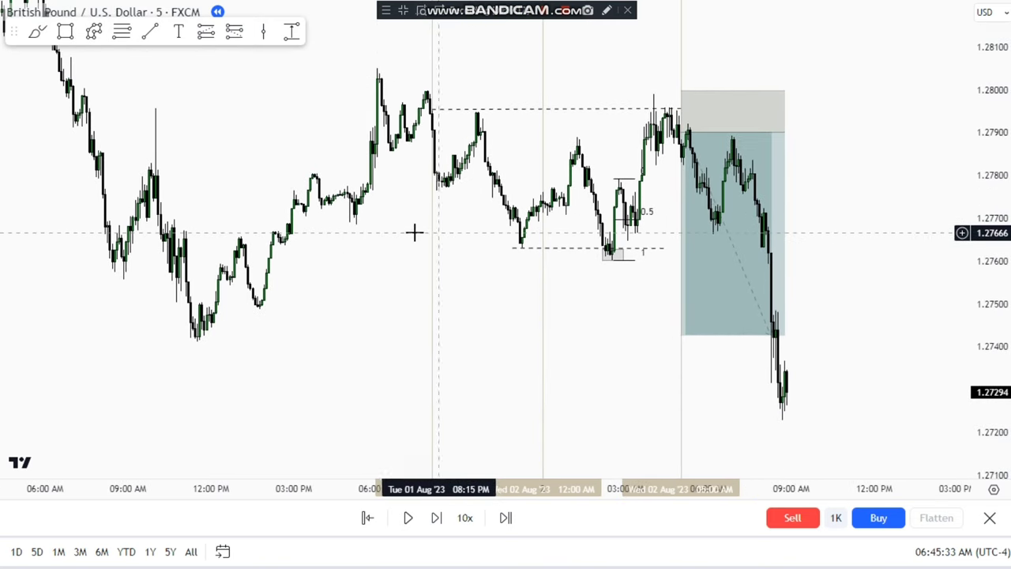
scroll(398, 235, "up", 2)
left_click_drag(358, 298, 438, 299)
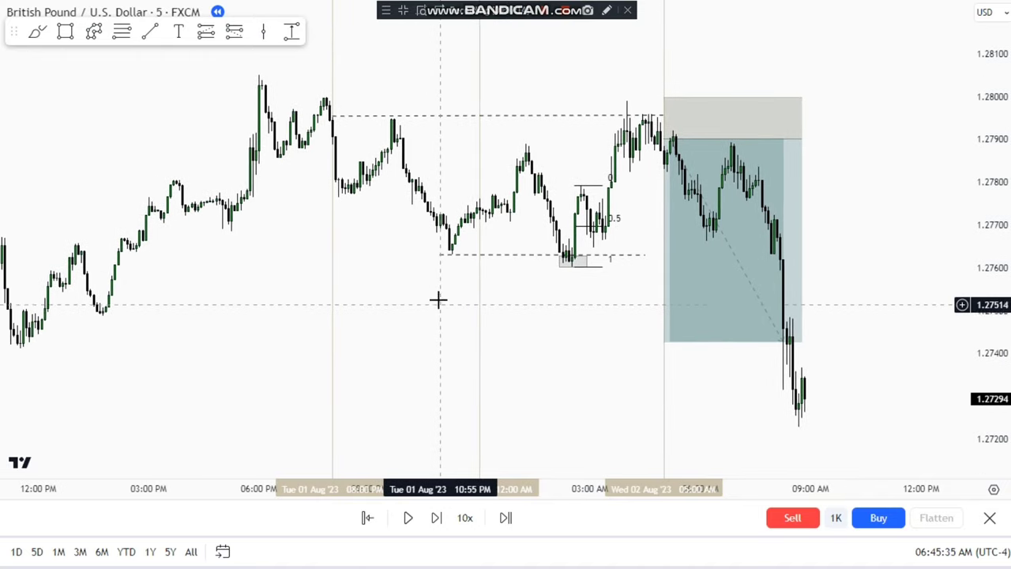
scroll(374, 289, "up", 2)
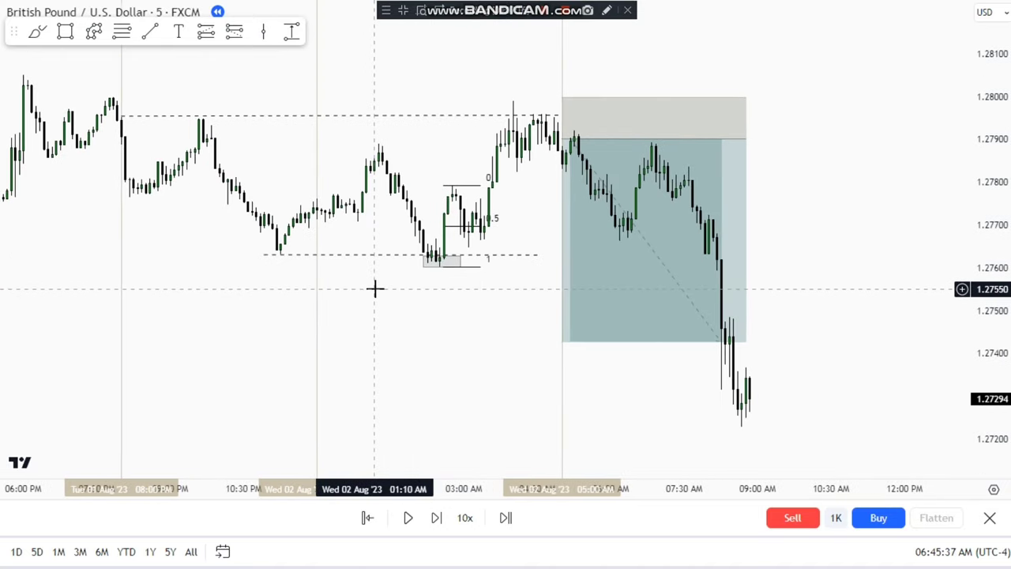